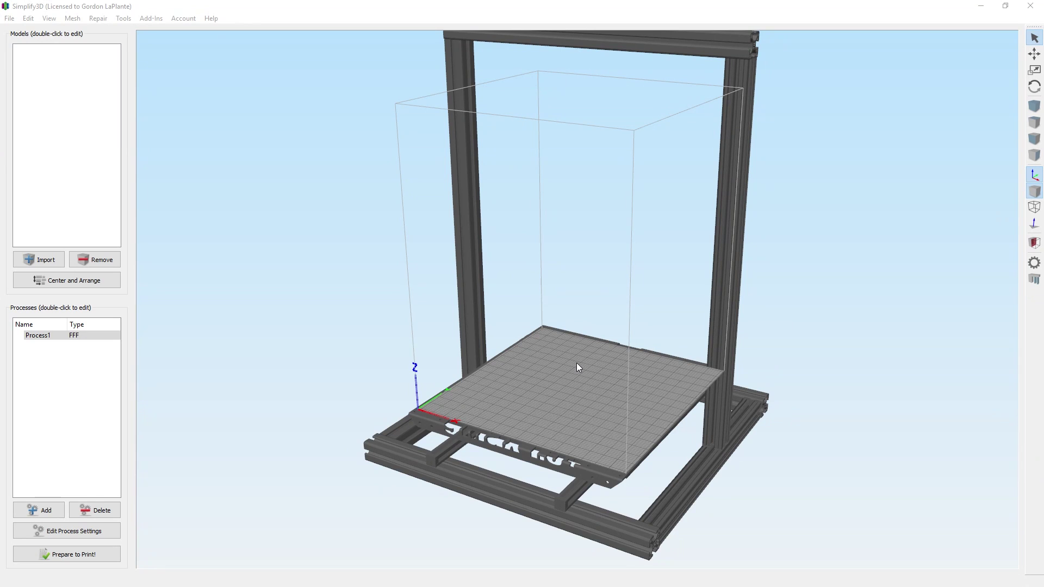
# Load the gCreate 1950s spaceship rocket model onto the empty build plate.
pyautogui.moveTo(577, 363); pyautogui.dragTo(471, 390)
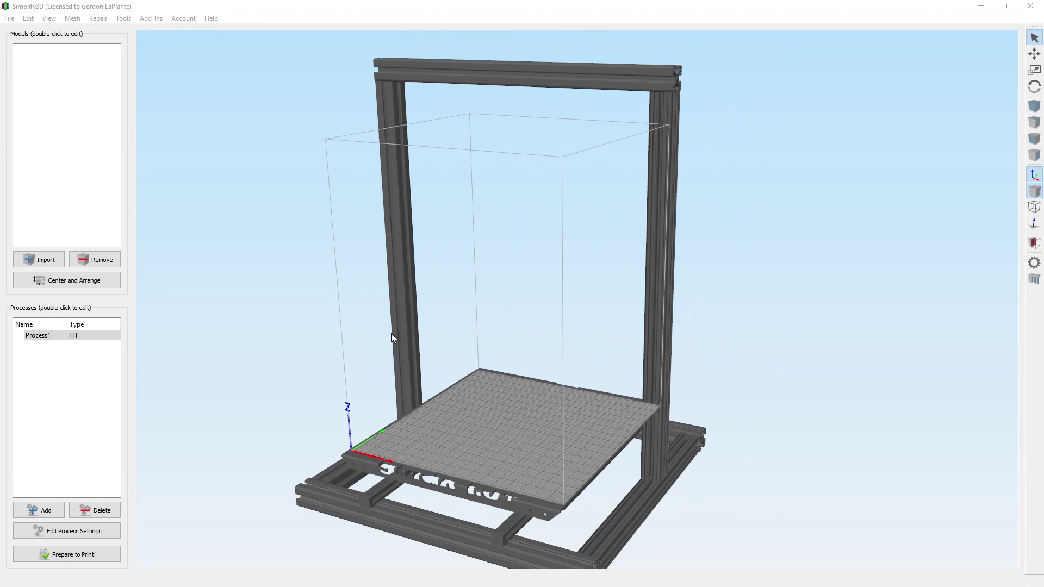
pyautogui.moveTo(391, 334); pyautogui.dragTo(288, 365)
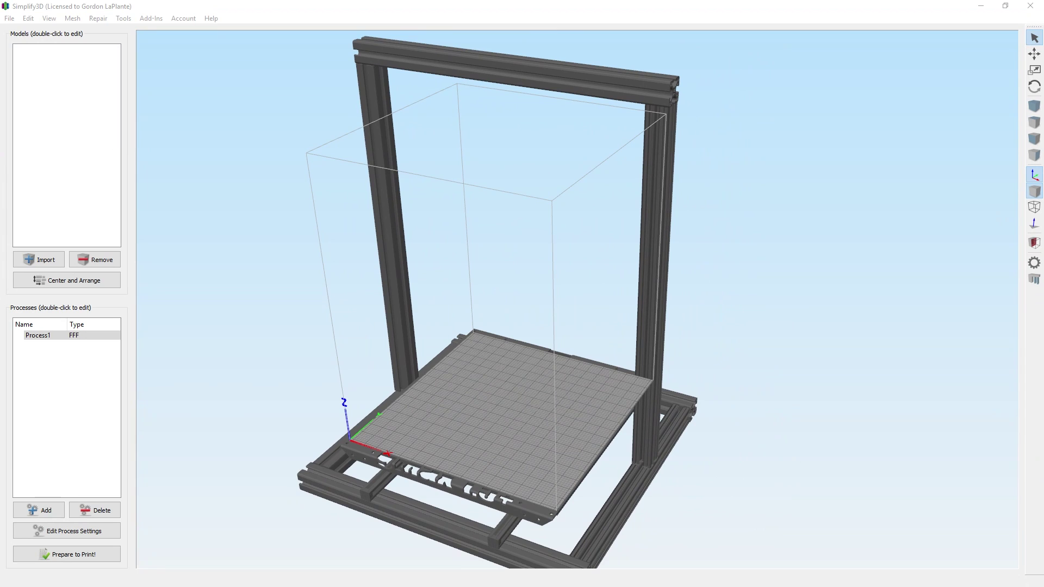
pyautogui.moveTo(590, 324); pyautogui.dragTo(557, 354)
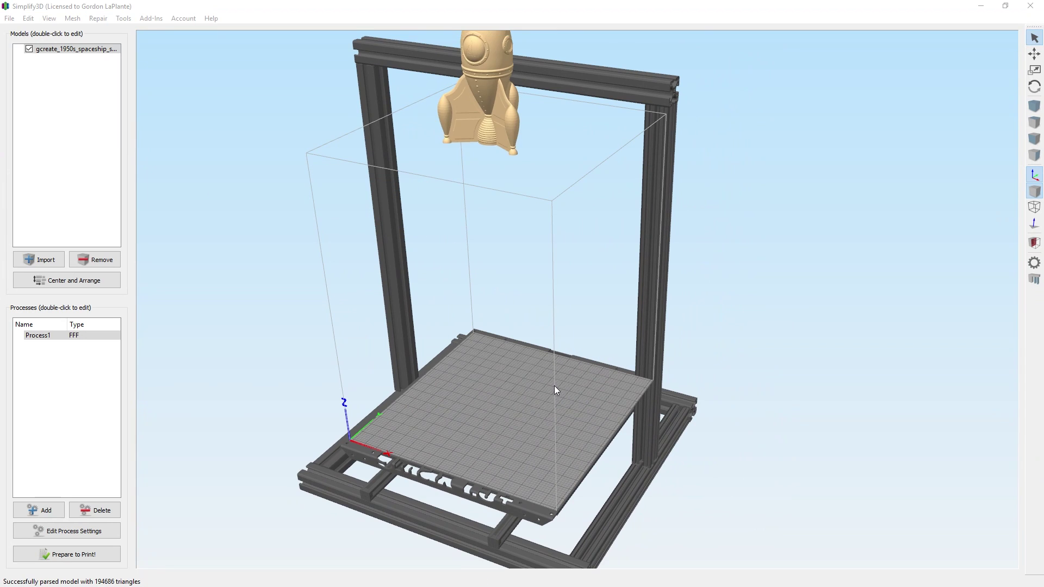
pyautogui.moveTo(533, 455); pyautogui.dragTo(504, 406)
pyautogui.scroll(5, 498, 405)
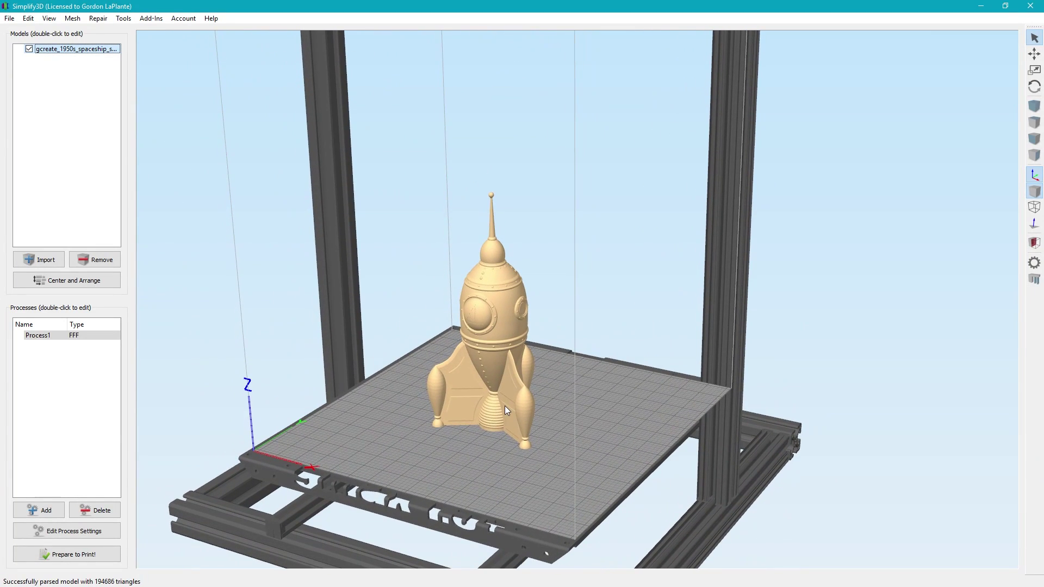
# Orbit and zoom in to a close frontal view of the rocket.
pyautogui.moveTo(426, 424); pyautogui.dragTo(489, 400)
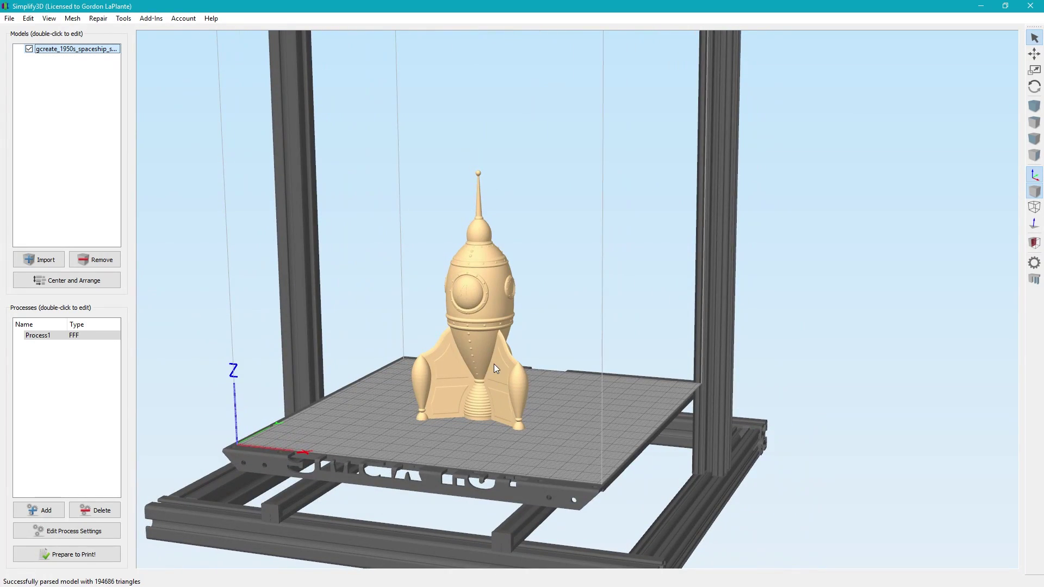
pyautogui.moveTo(494, 364); pyautogui.dragTo(474, 378)
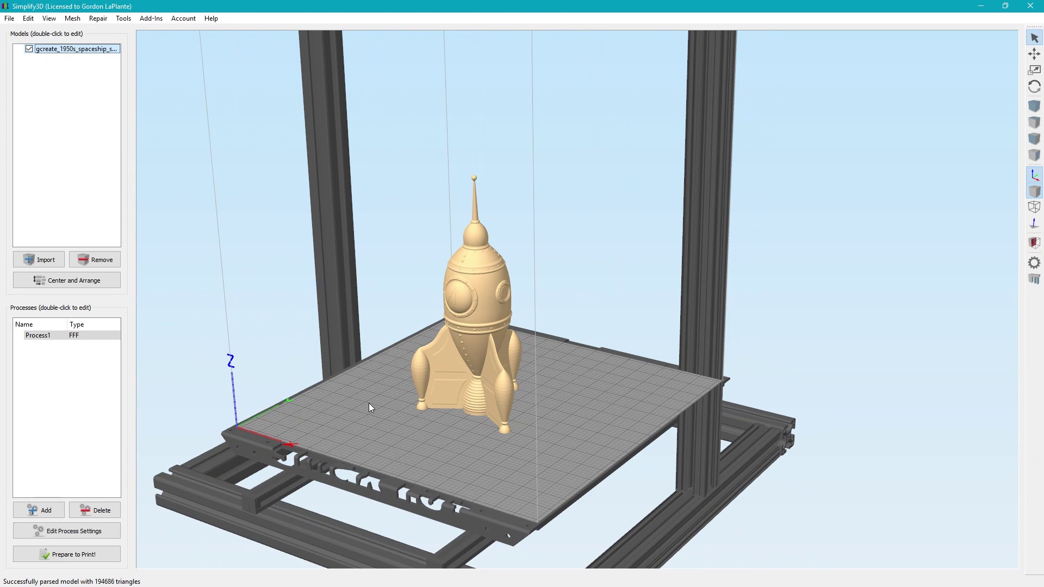
pyautogui.moveTo(369, 403); pyautogui.dragTo(643, 303)
pyautogui.scroll(5, 509, 419)
pyautogui.scroll(-3, 608, 296)
pyautogui.moveTo(444, 402); pyautogui.dragTo(976, 214)
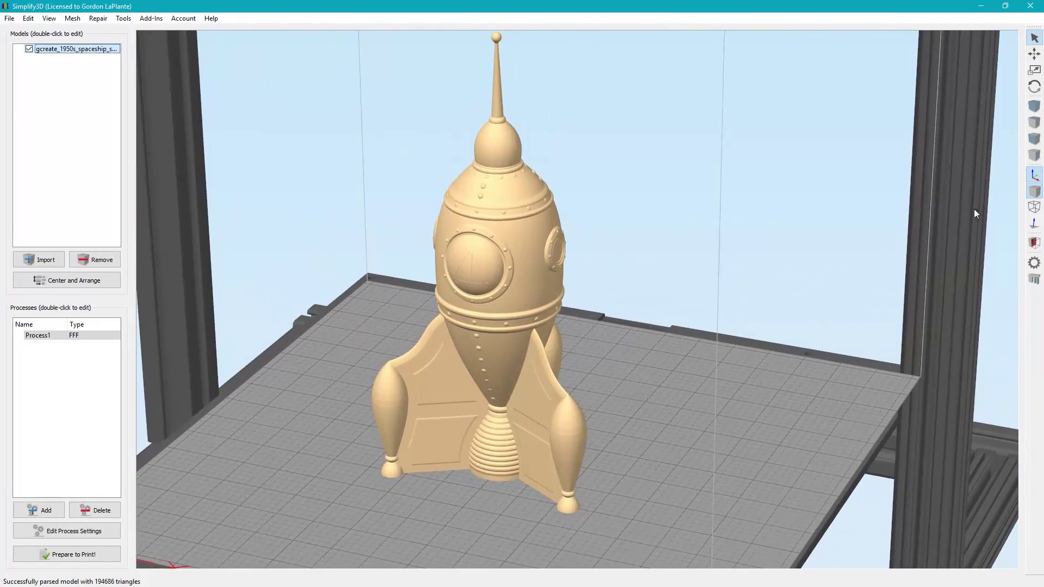
# Display the rocket as a wireframe mesh and inspect it from lower and higher angles.
pyautogui.click(1034, 207)
pyautogui.moveTo(595, 338); pyautogui.dragTo(507, 123)
pyautogui.moveTo(452, 309); pyautogui.dragTo(628, 355)
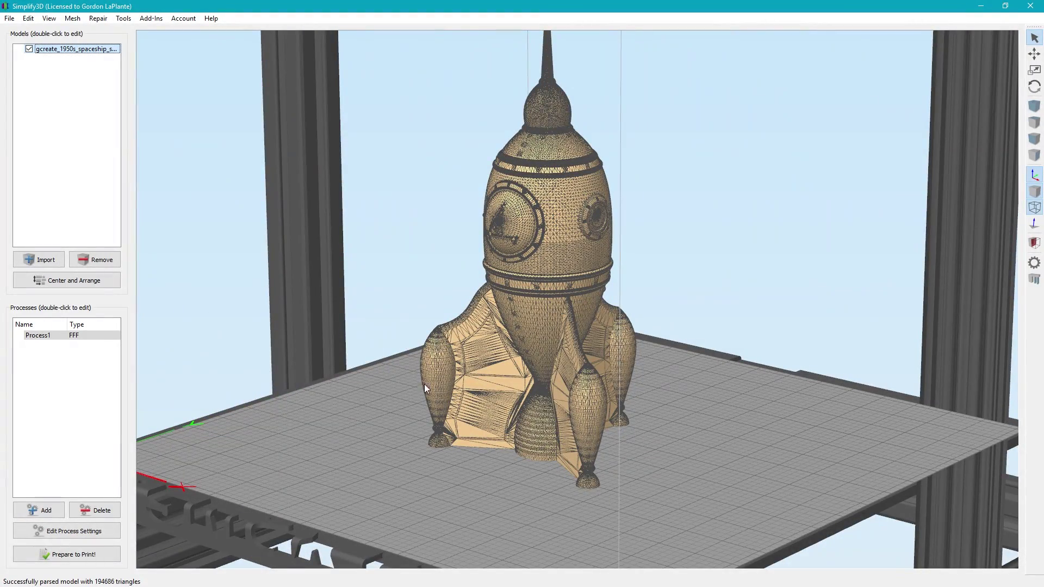
pyautogui.moveTo(468, 314); pyautogui.dragTo(514, 393)
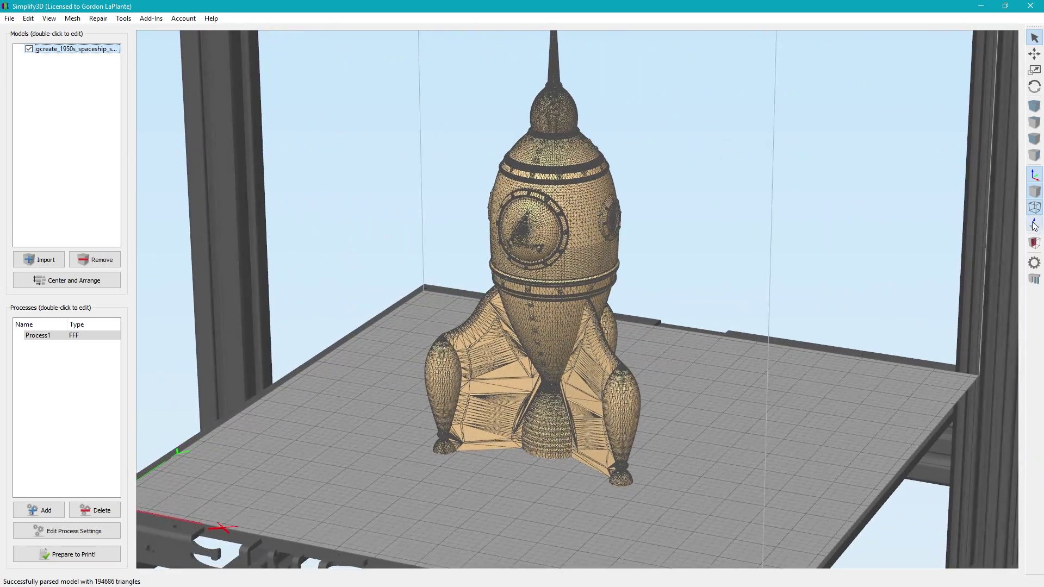
# Return the rocket to solid shading and view the whole bed from the front.
pyautogui.click(1035, 191)
pyautogui.scroll(5, 470, 295)
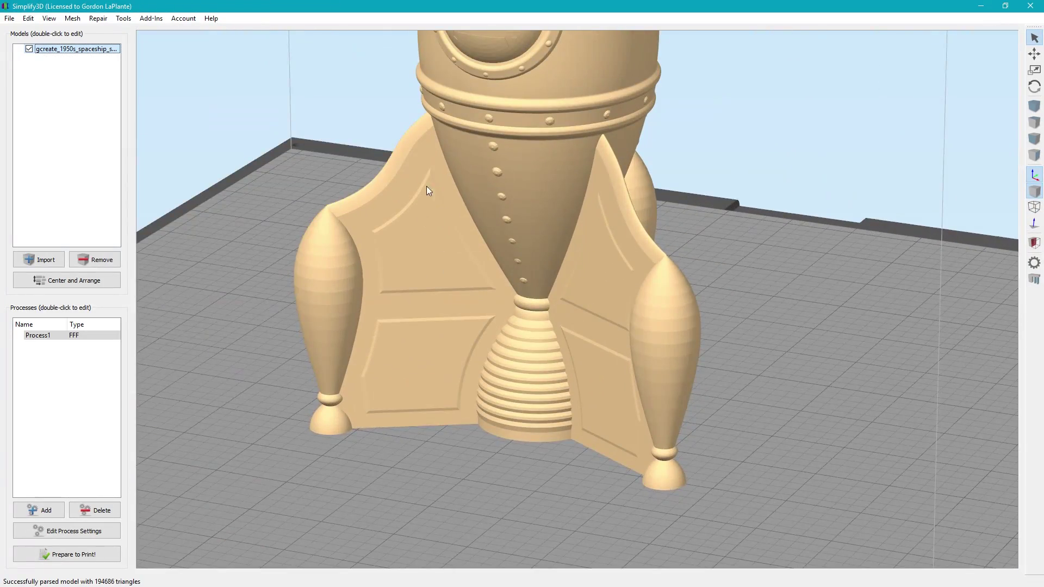
pyautogui.moveTo(426, 186); pyautogui.dragTo(621, 248)
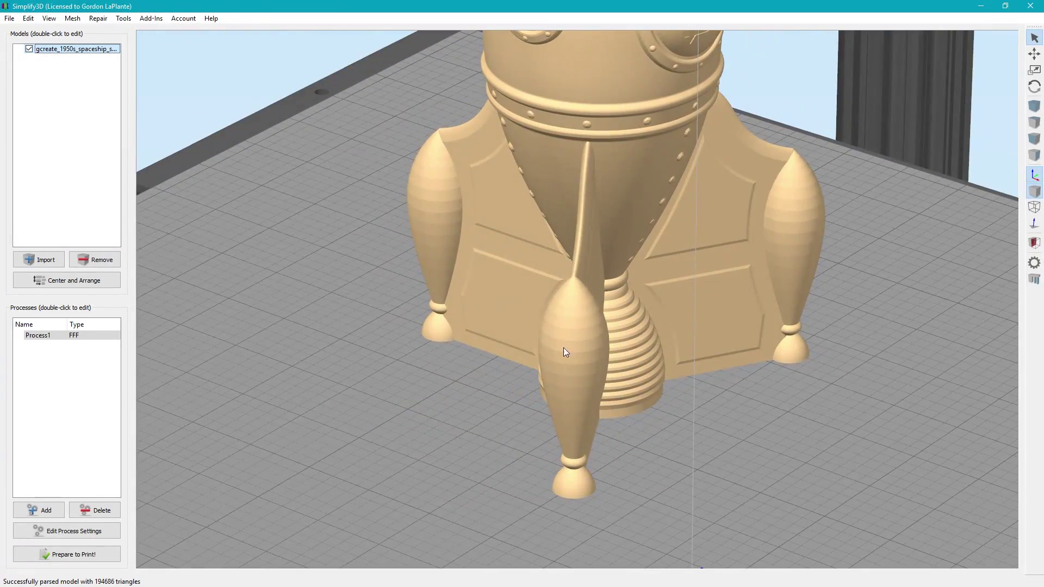
pyautogui.moveTo(563, 351); pyautogui.dragTo(445, 376)
pyautogui.scroll(-5, 302, 406)
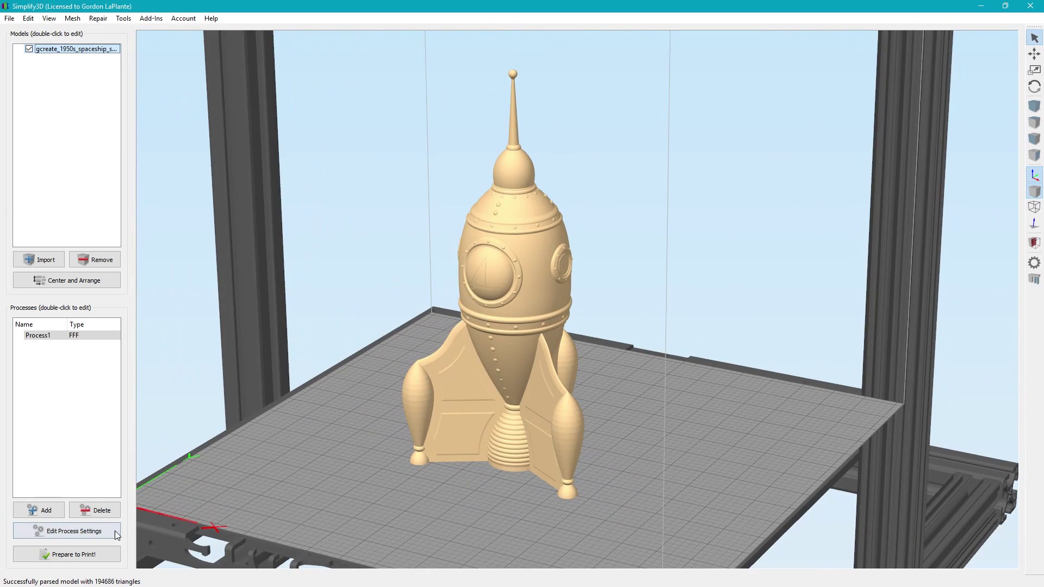
# Enable vase mode on Process1's Layer tab, checking Additions and the 15% infill.
pyautogui.click(90, 537)
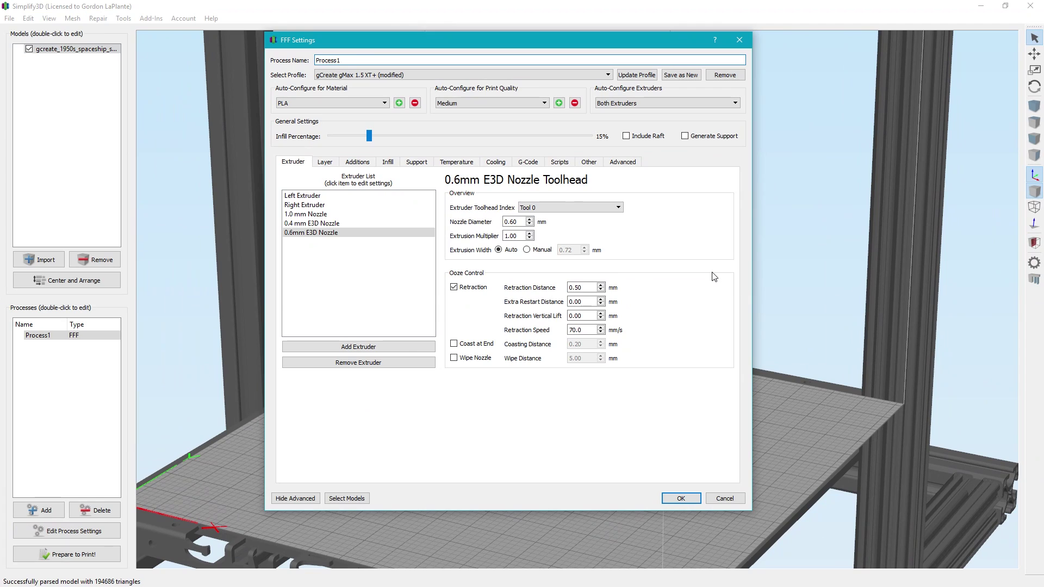
pyautogui.click(326, 164)
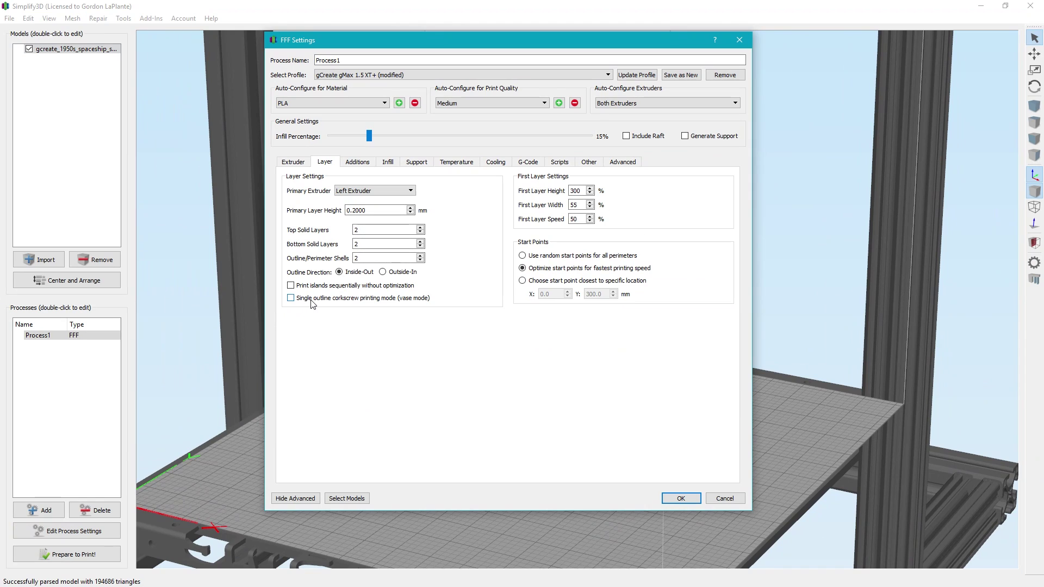
pyautogui.moveTo(433, 306)
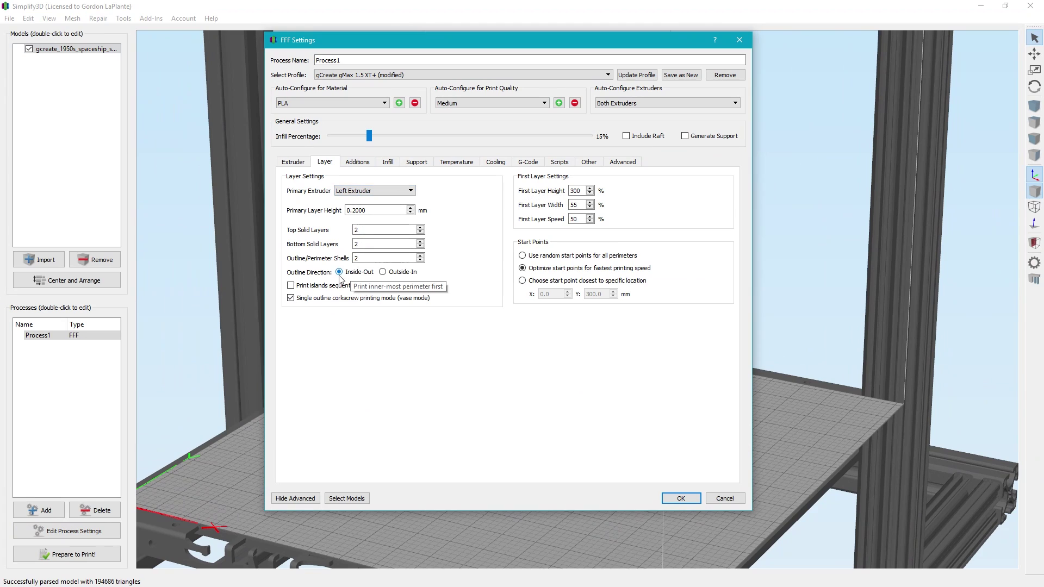
pyautogui.click(357, 163)
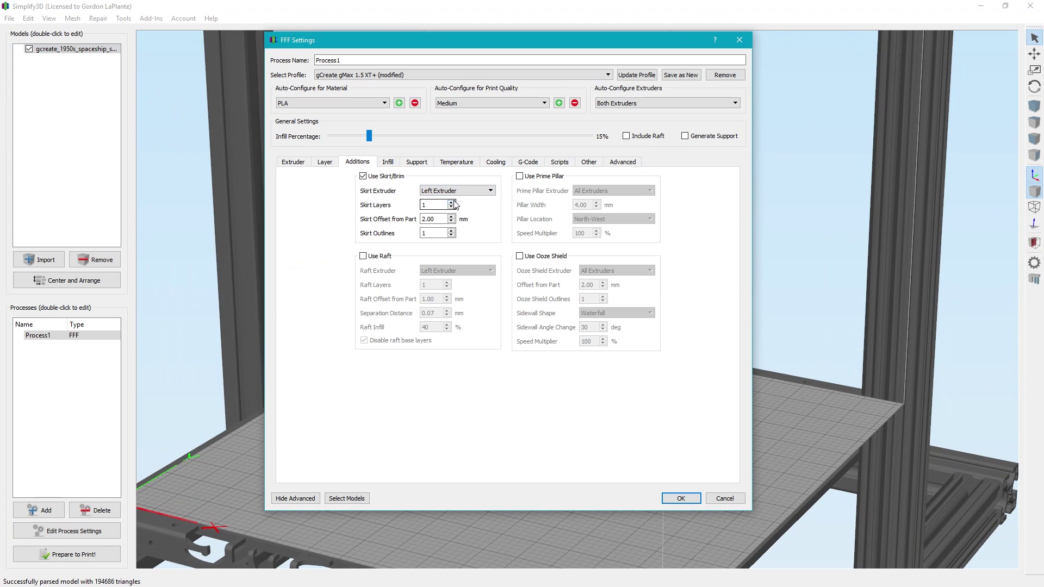
pyautogui.click(388, 162)
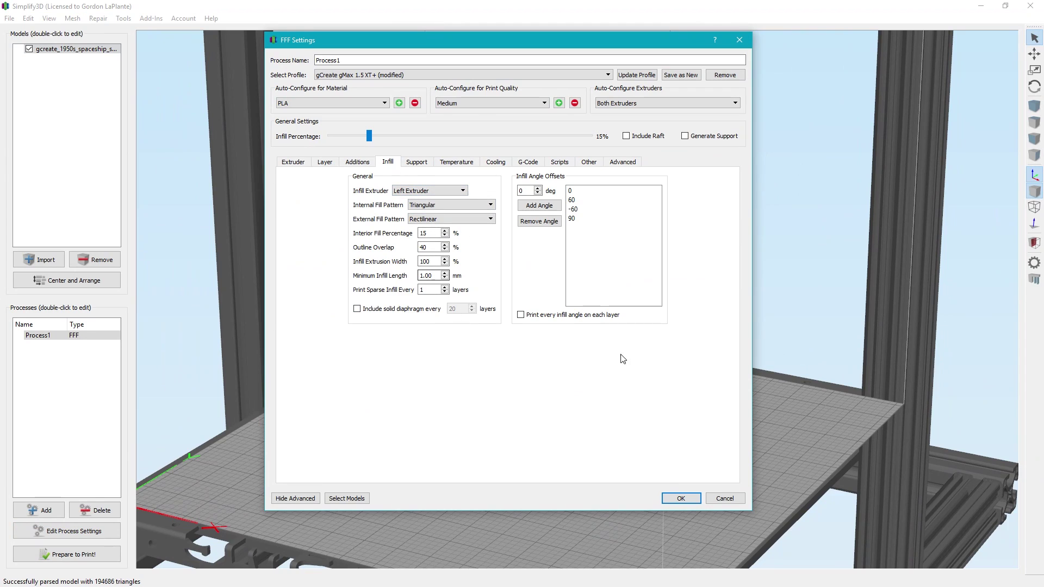
pyautogui.click(325, 162)
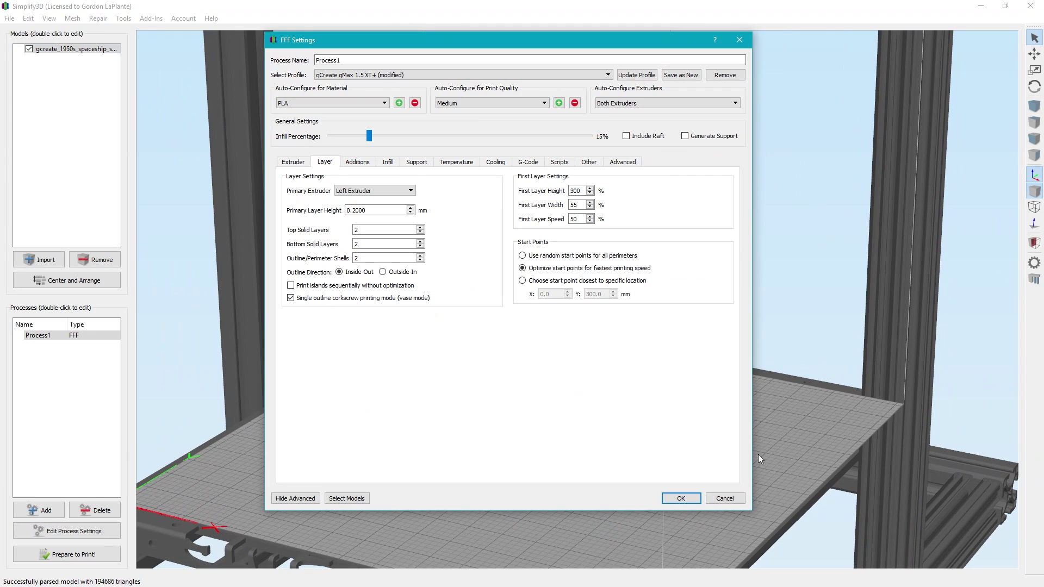
# Apply the process settings, slice the rocket and accept the spiral vase mode overrides.
pyautogui.click(690, 497)
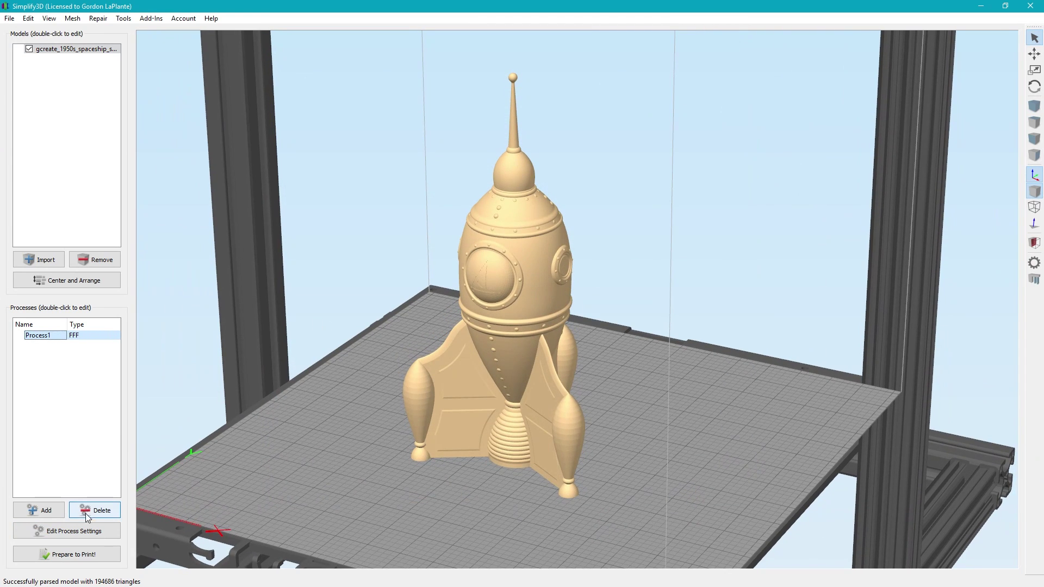
pyautogui.click(90, 553)
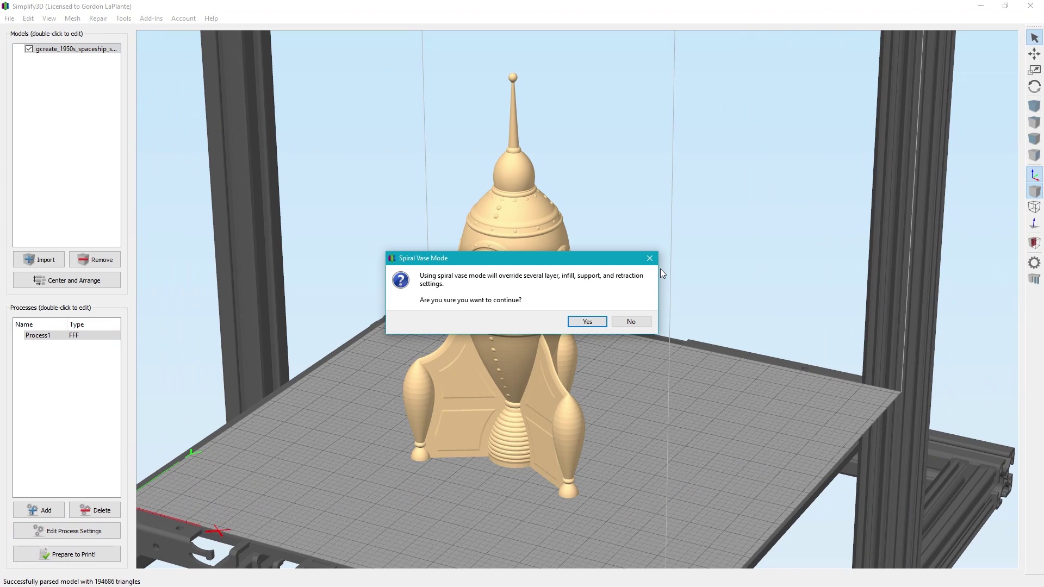
pyautogui.click(590, 321)
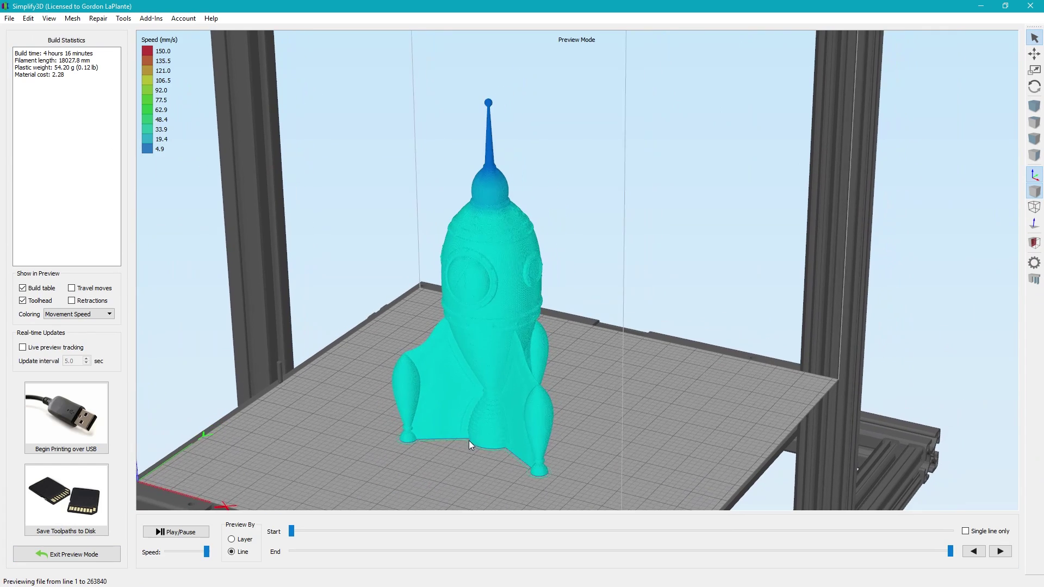
# Orbit the sliced preview and trim it down to reveal the hollow interior.
pyautogui.moveTo(468, 440); pyautogui.dragTo(355, 308)
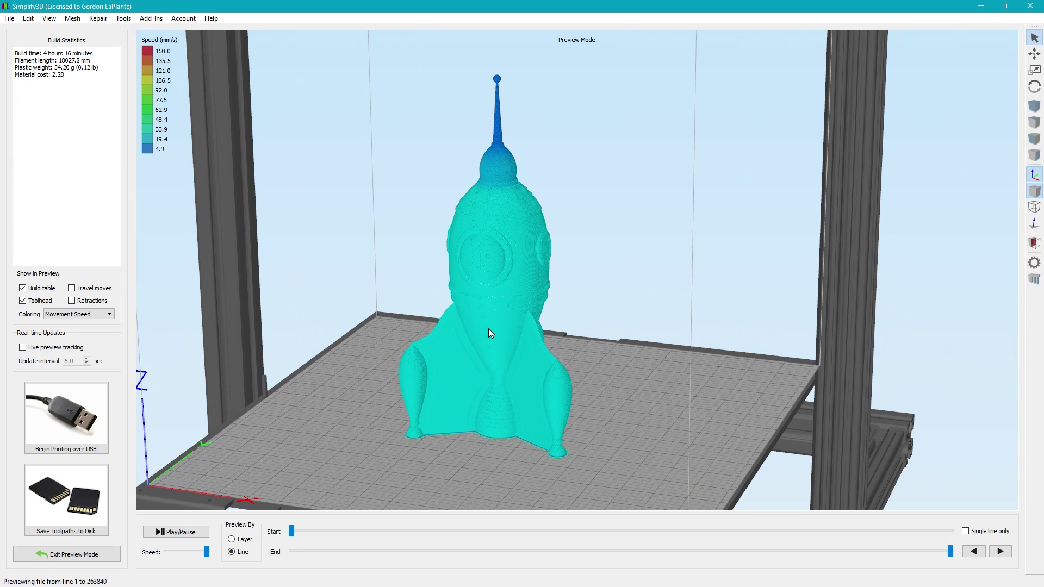
pyautogui.moveTo(488, 333); pyautogui.dragTo(481, 354)
pyautogui.moveTo(951, 551); pyautogui.dragTo(774, 552)
pyautogui.moveTo(625, 435); pyautogui.dragTo(463, 205)
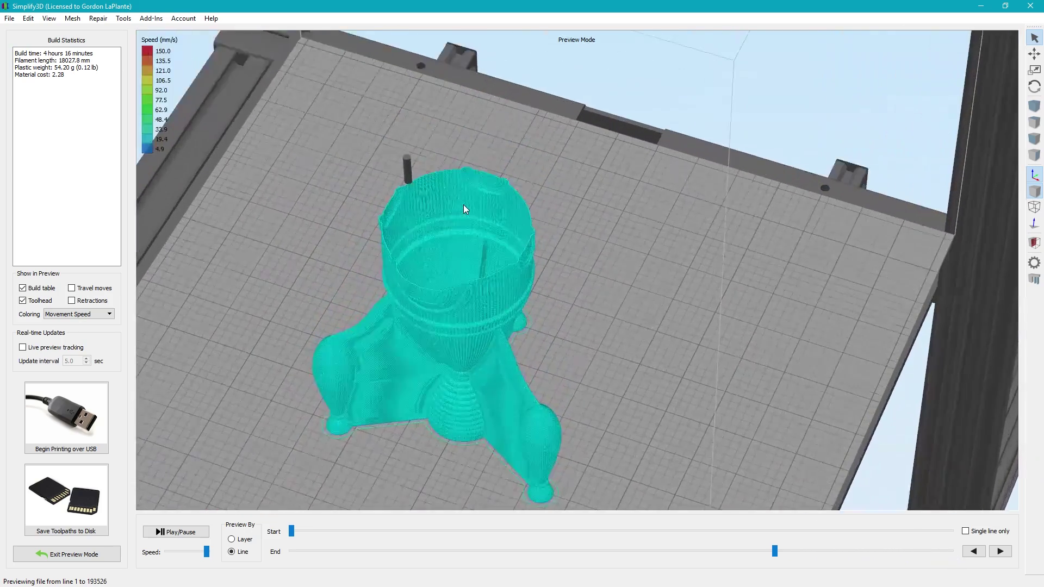
pyautogui.scroll(6, 463, 210)
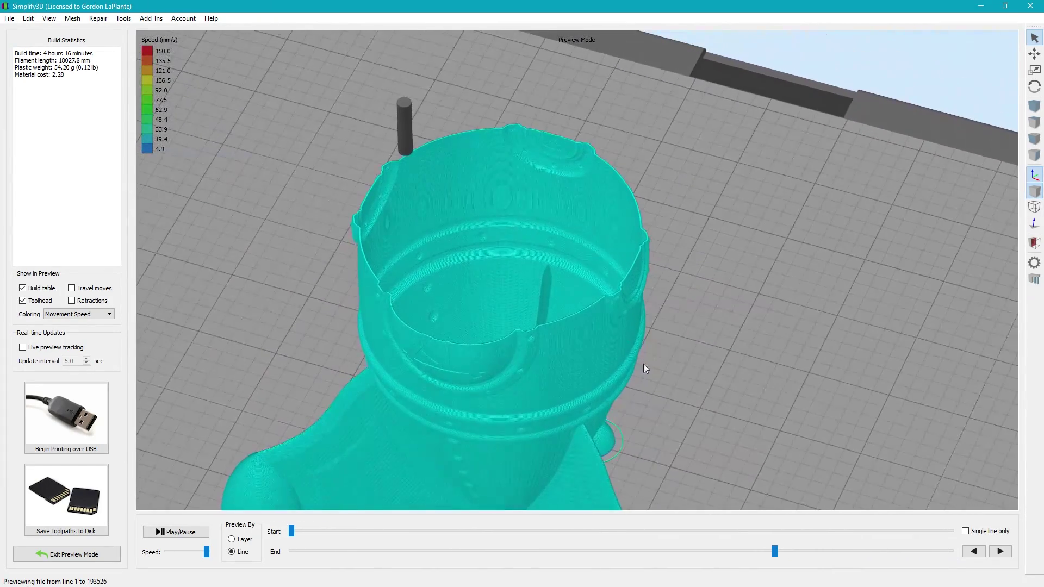
pyautogui.moveTo(775, 554); pyautogui.dragTo(633, 550)
pyautogui.moveTo(609, 239); pyautogui.dragTo(686, 570)
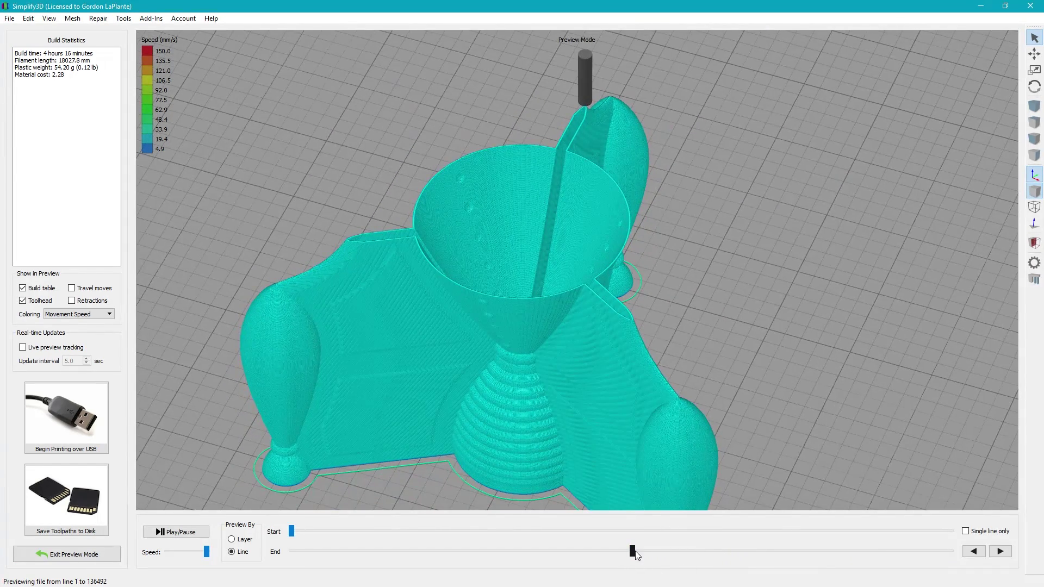
# Rewind the preview, play it from the first layers, then advance to show the fins.
pyautogui.moveTo(635, 552); pyautogui.dragTo(302, 558)
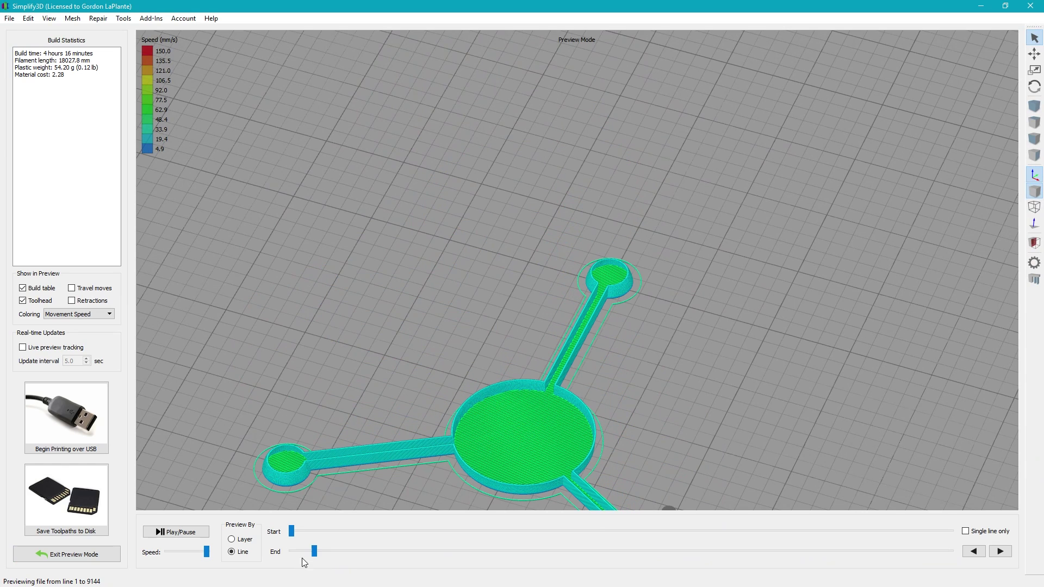
pyautogui.click(194, 533)
pyautogui.moveTo(440, 454); pyautogui.dragTo(430, 374, button='right')
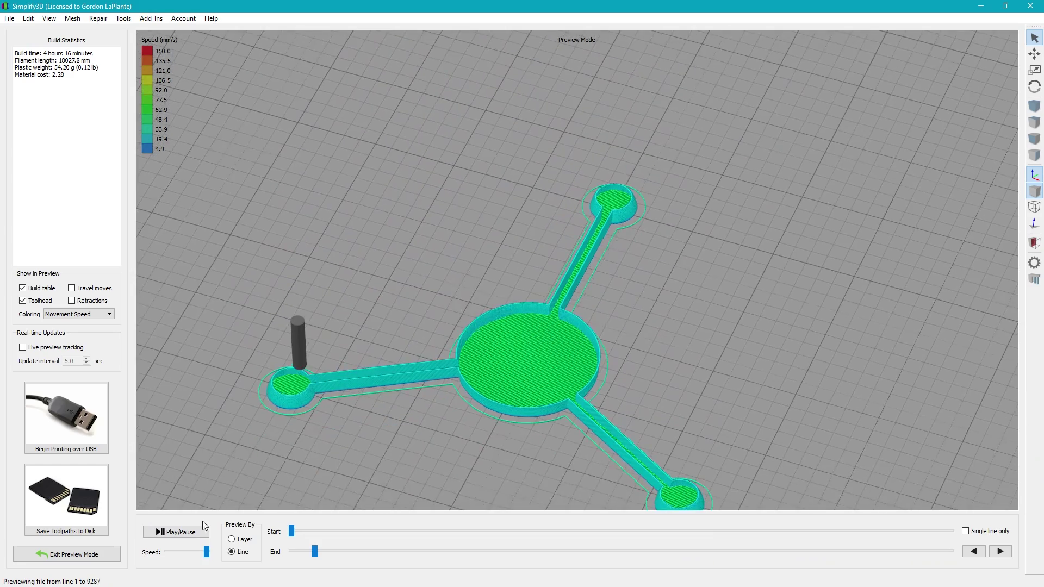
pyautogui.moveTo(420, 433); pyautogui.dragTo(414, 341)
pyautogui.moveTo(315, 551); pyautogui.dragTo(634, 552)
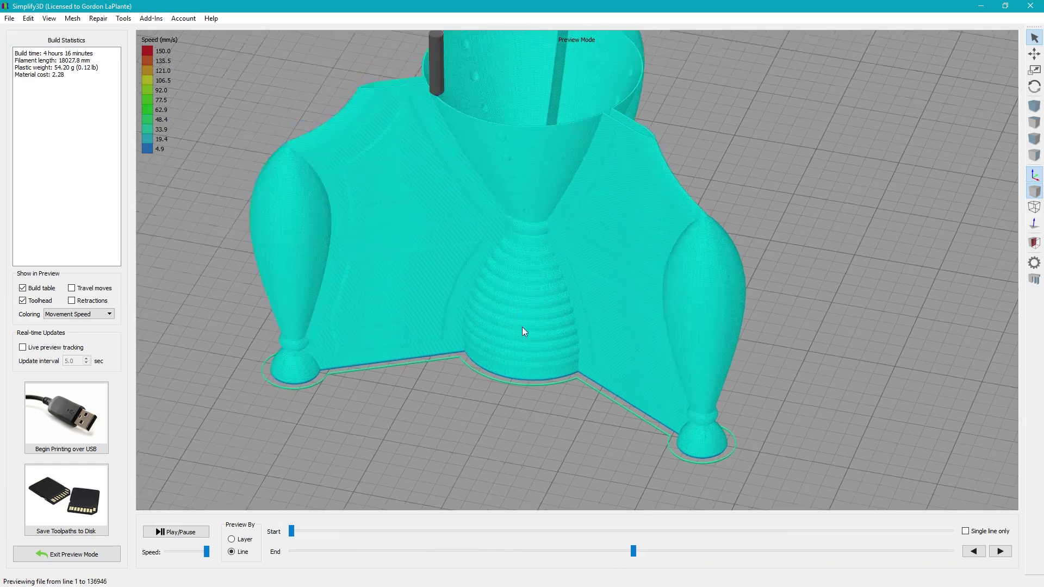
# Extend the toolpath preview to the complete print at line 193744.
pyautogui.moveTo(522, 327); pyautogui.dragTo(476, 406)
pyautogui.click(176, 532)
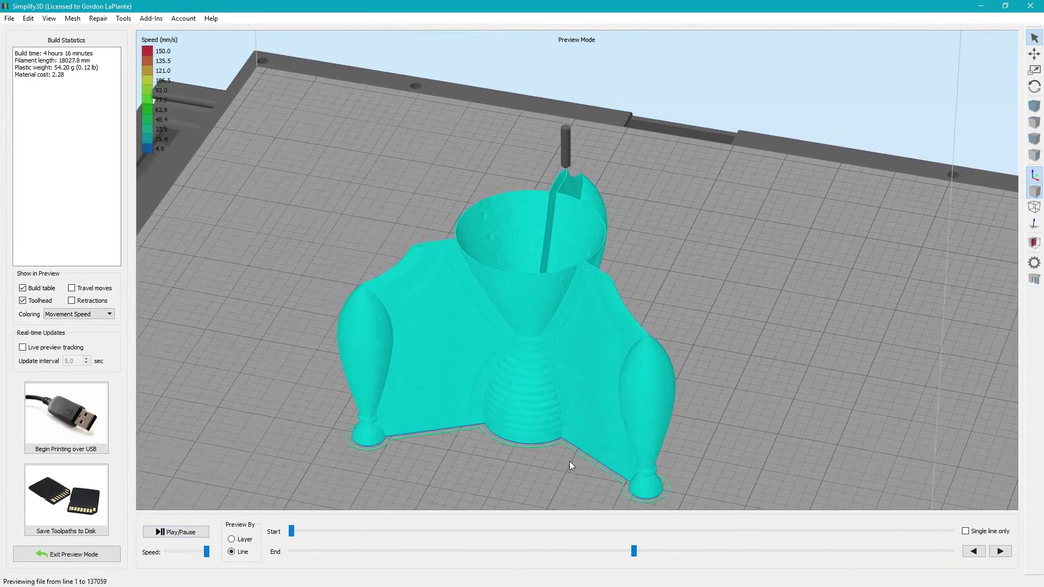
pyautogui.moveTo(570, 462); pyautogui.dragTo(564, 407)
pyautogui.moveTo(634, 552); pyautogui.dragTo(776, 552)
pyautogui.moveTo(609, 380); pyautogui.dragTo(559, 324, button='right')
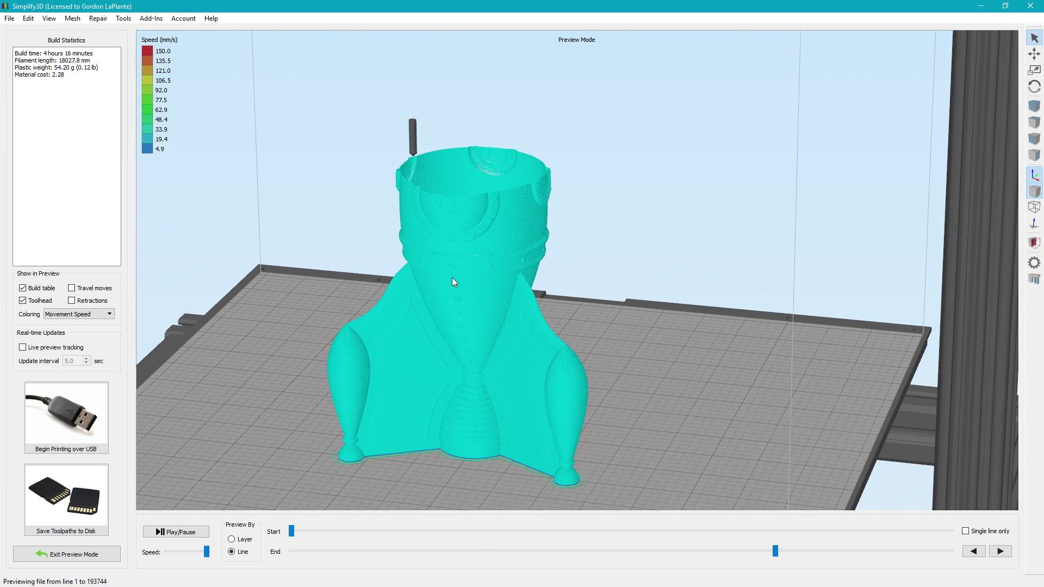
# Look down into the hollow open top and close in on the fins.
pyautogui.moveTo(453, 217); pyautogui.dragTo(438, 390)
pyautogui.moveTo(450, 325); pyautogui.dragTo(449, 370)
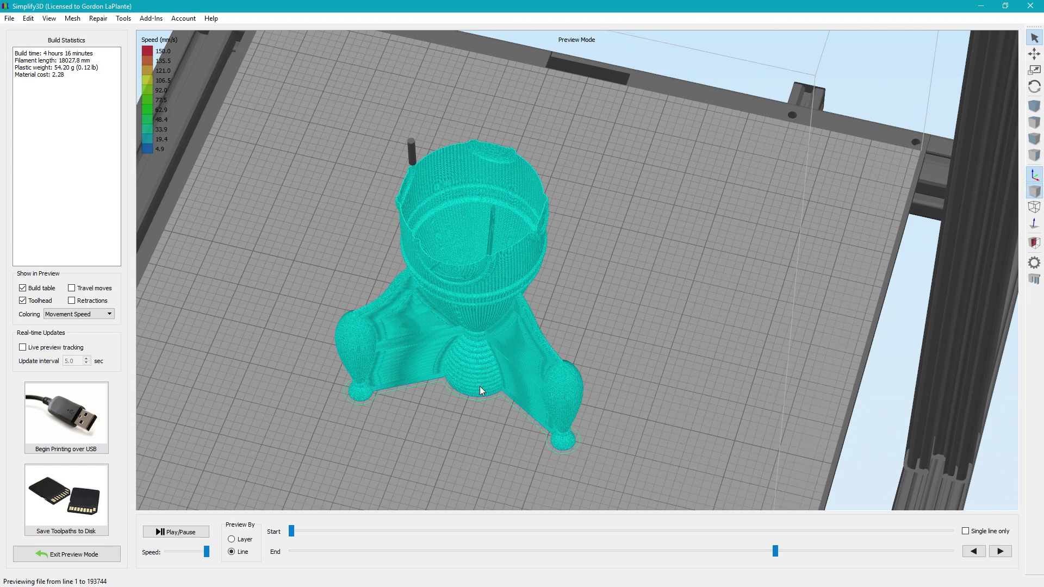
pyautogui.moveTo(481, 386); pyautogui.dragTo(506, 297)
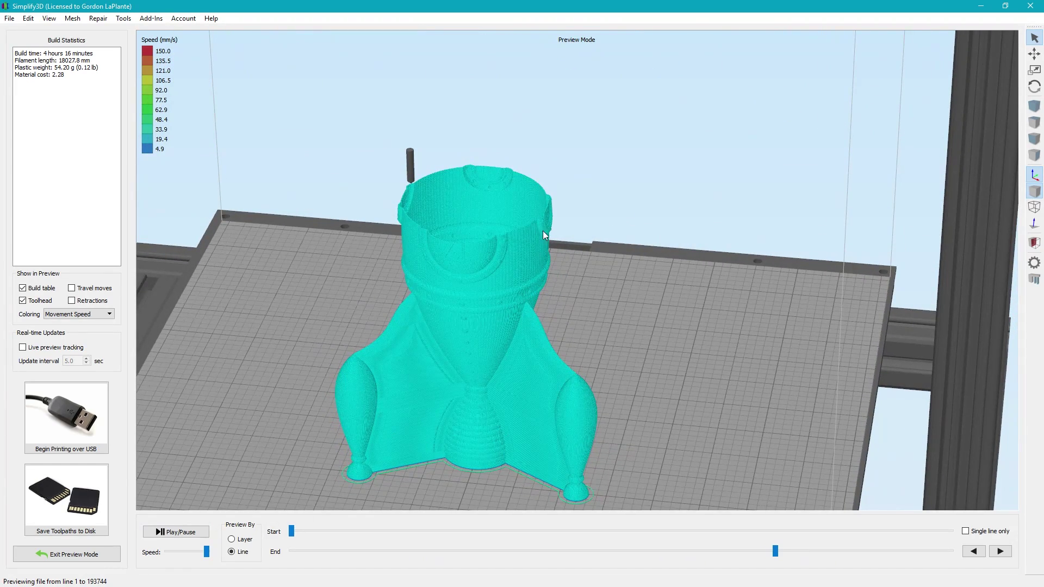
pyautogui.moveTo(456, 401); pyautogui.dragTo(453, 321, button='right')
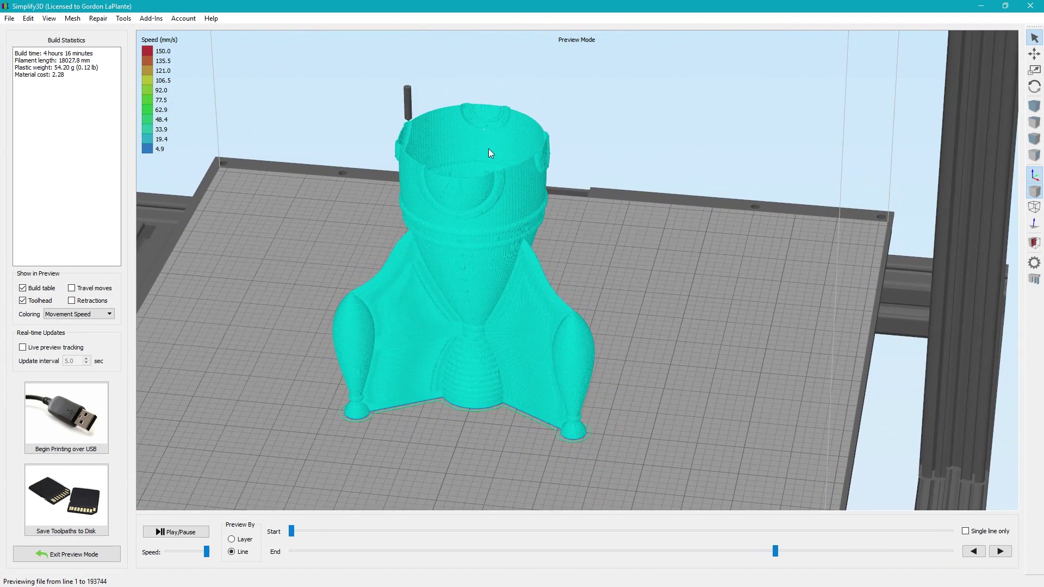
pyautogui.moveTo(437, 119); pyautogui.dragTo(485, 252)
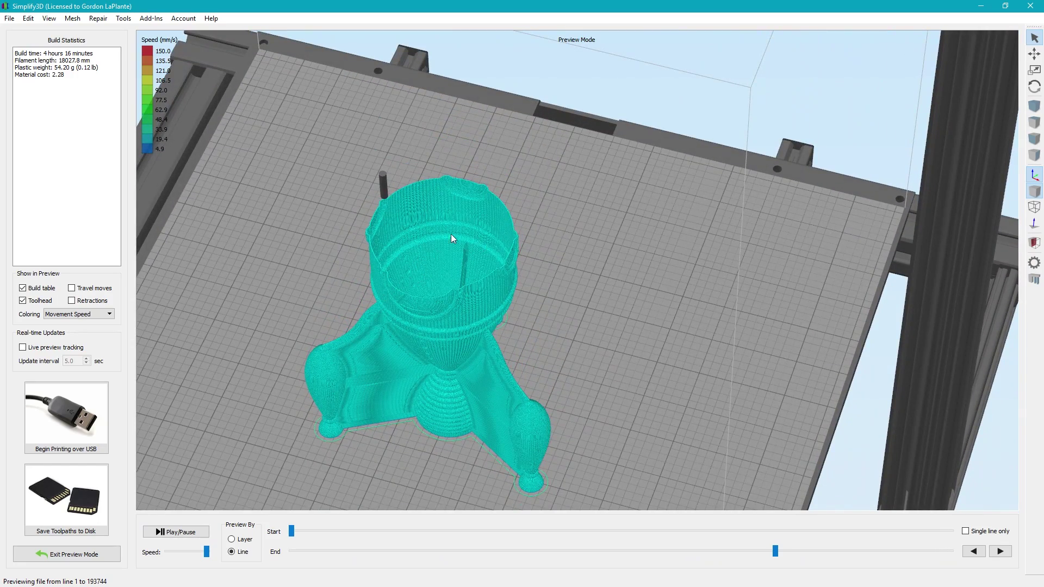
pyautogui.moveTo(371, 246); pyautogui.dragTo(494, 188)
pyautogui.scroll(5, 459, 184)
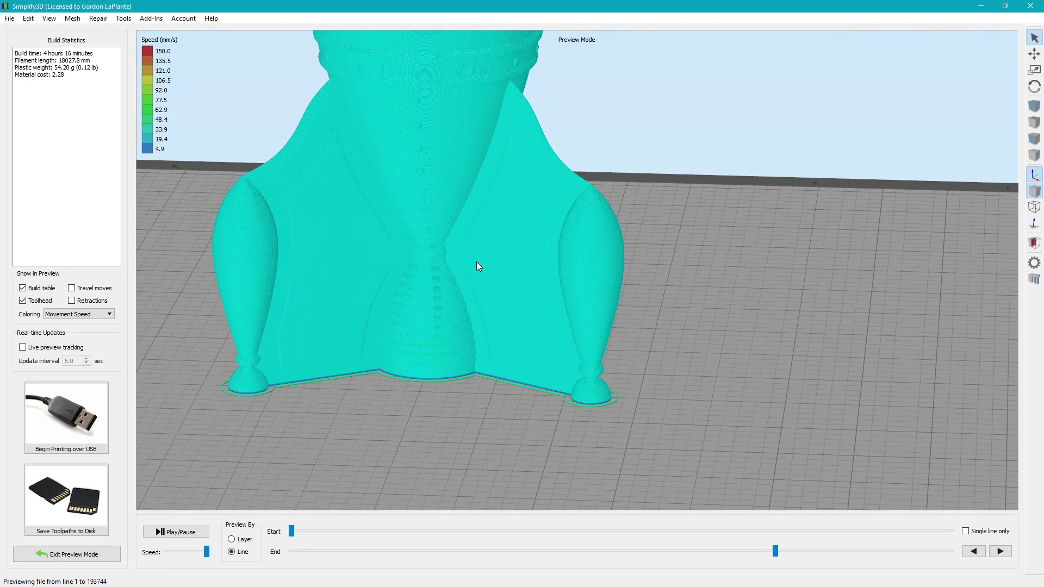
# Inspect the rocket from several side angles, then exit the toolpath preview.
pyautogui.moveTo(546, 419); pyautogui.dragTo(402, 368)
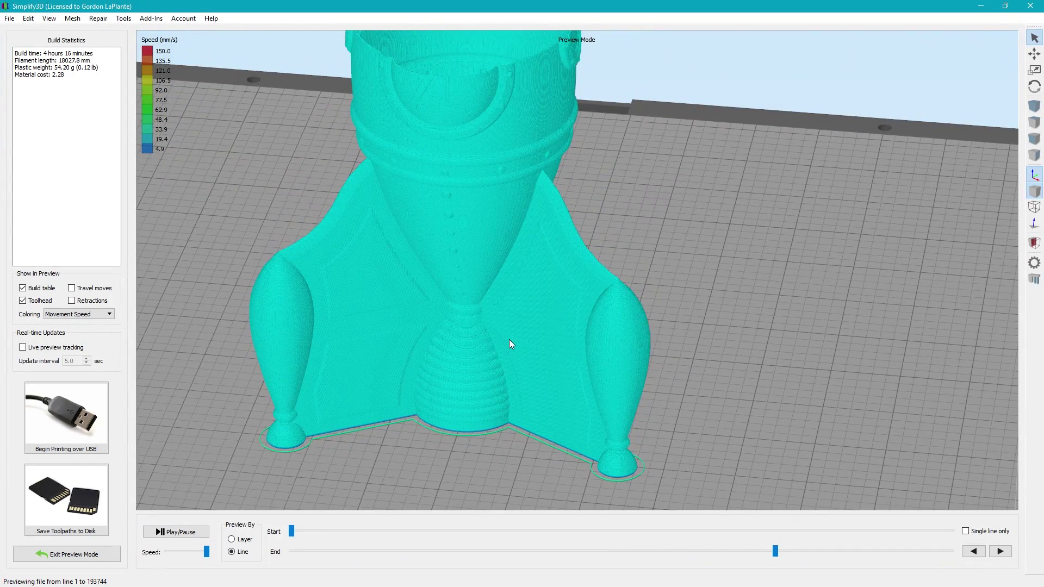
pyautogui.scroll(-5, 499, 359)
pyautogui.moveTo(490, 392); pyautogui.dragTo(424, 412)
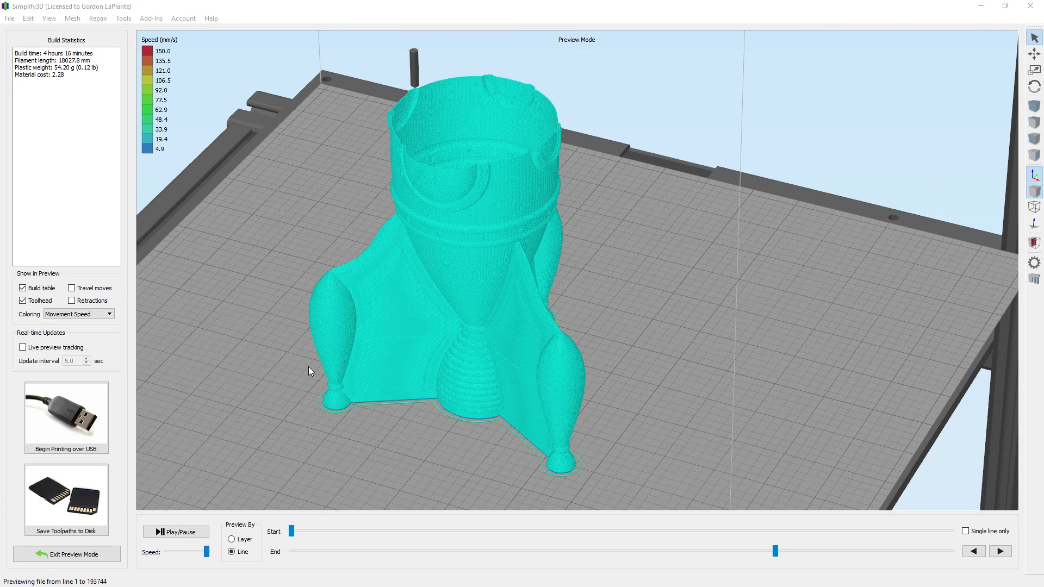
pyautogui.moveTo(323, 375); pyautogui.dragTo(491, 336)
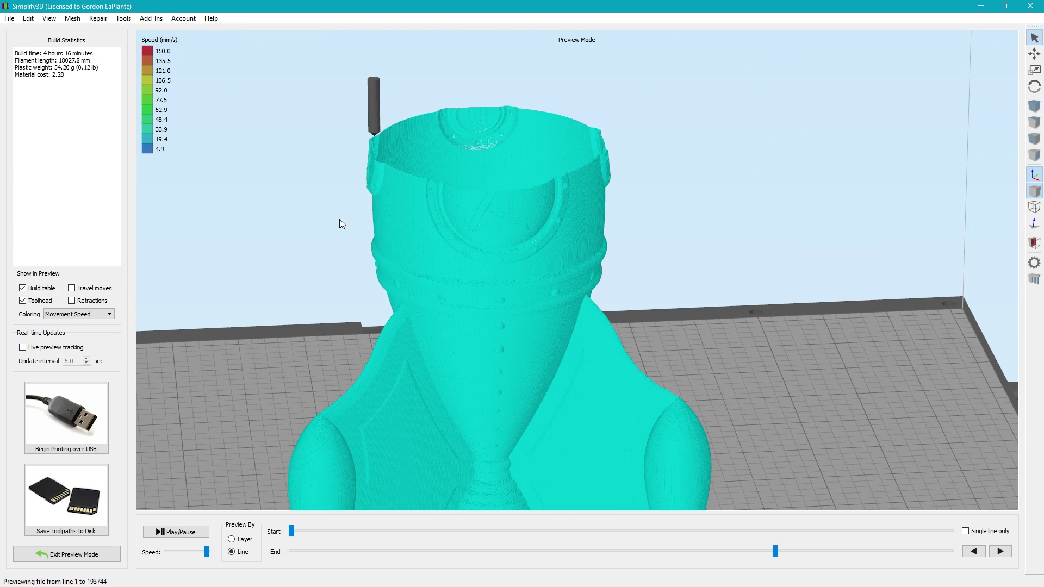
pyautogui.moveTo(531, 150); pyautogui.dragTo(407, 231)
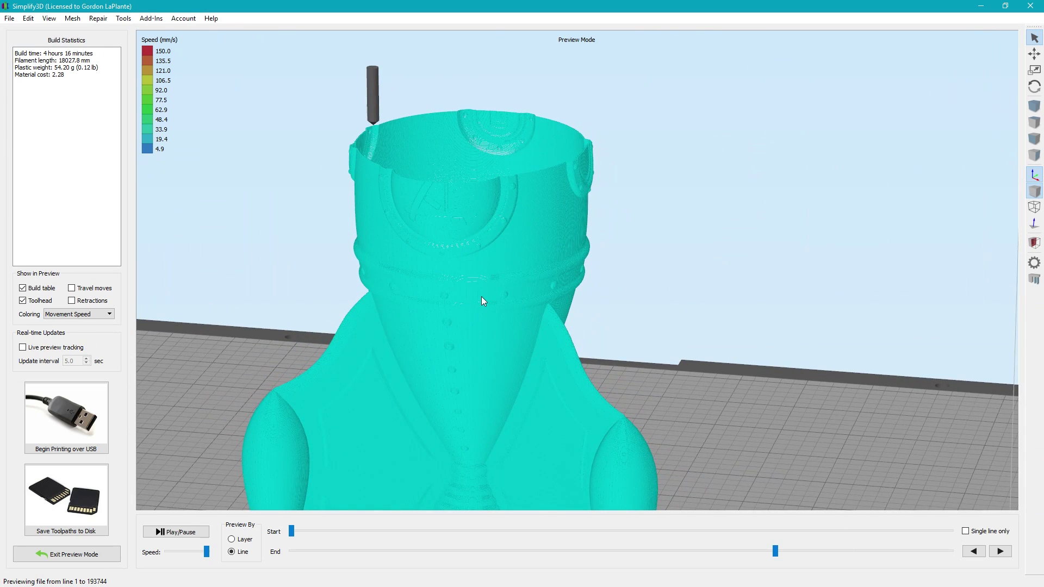
pyautogui.moveTo(481, 296); pyautogui.dragTo(491, 415)
pyautogui.scroll(-3, 465, 348)
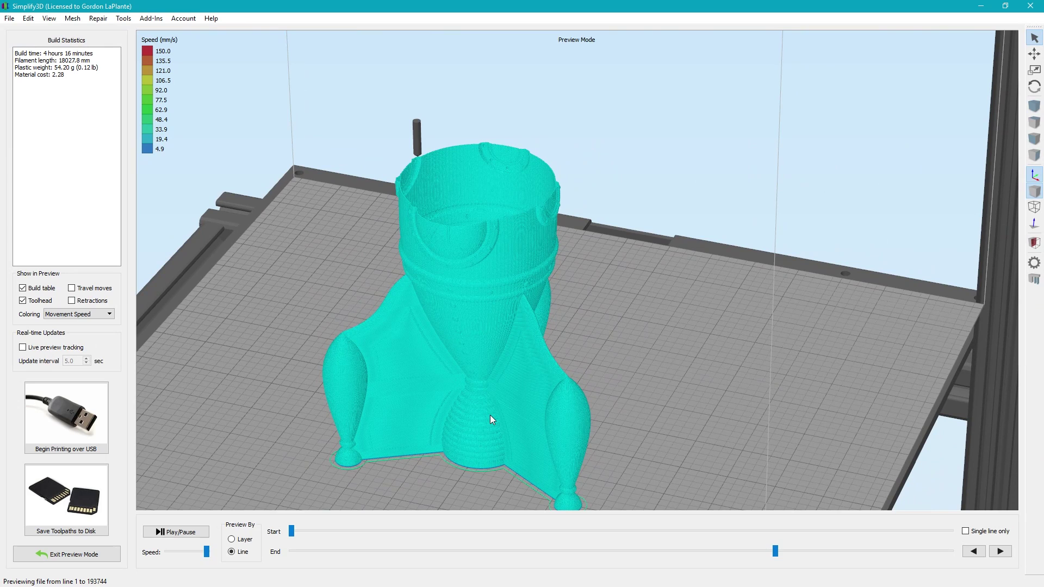
pyautogui.moveTo(491, 416); pyautogui.dragTo(488, 368)
pyautogui.moveTo(485, 332); pyautogui.dragTo(468, 381)
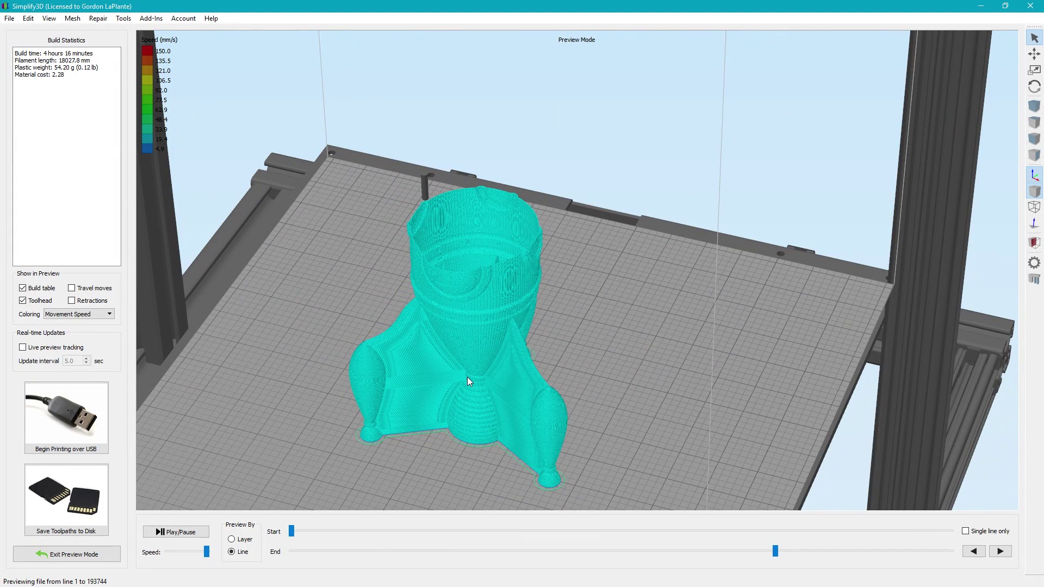
pyautogui.moveTo(452, 387); pyautogui.dragTo(456, 368)
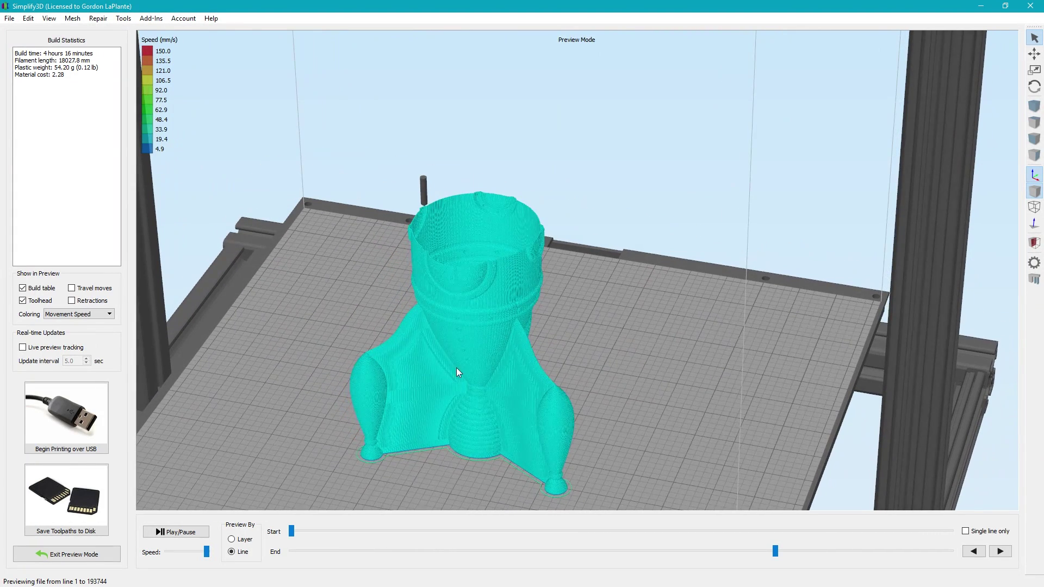
pyautogui.click(114, 553)
# Bring up the File menu to reach Open Factory File.
pyautogui.scroll(-3, 421, 420)
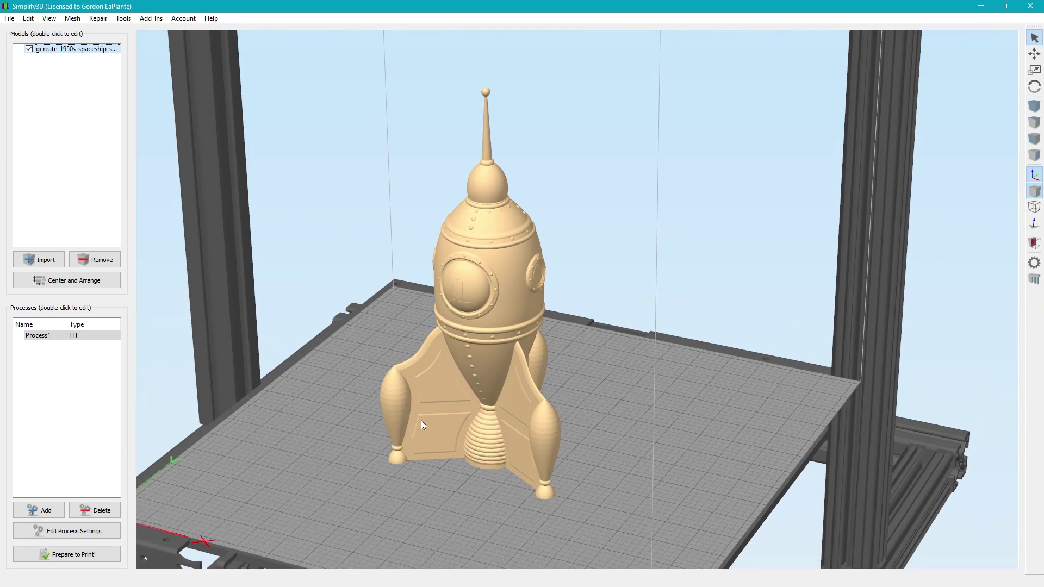
pyautogui.scroll(3, 421, 420)
pyautogui.scroll(-2, 418, 430)
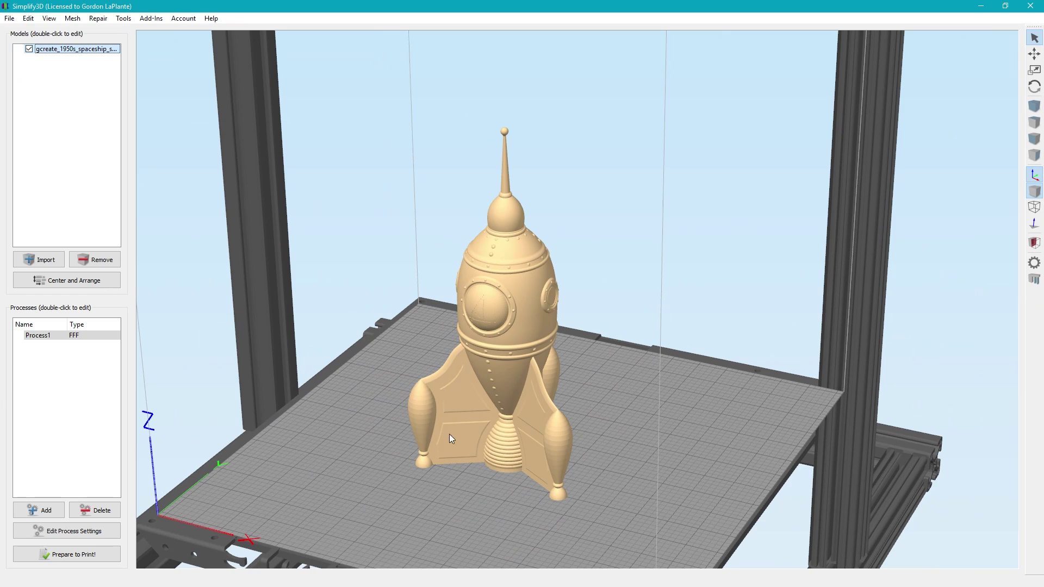
pyautogui.click(9, 18)
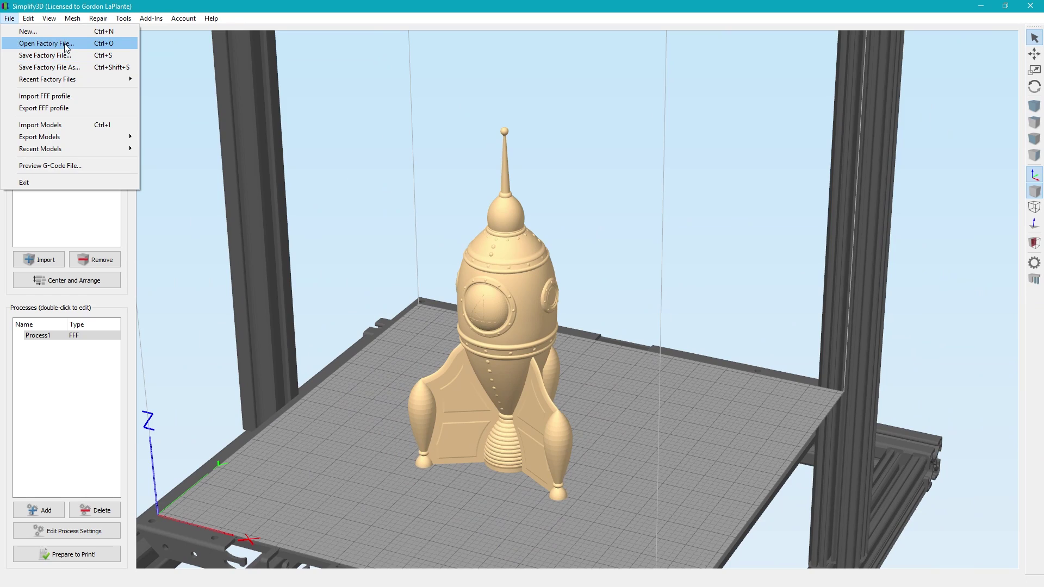
# Open the saved factory file and bring up the rocket's position and scale settings.
pyautogui.click(65, 46)
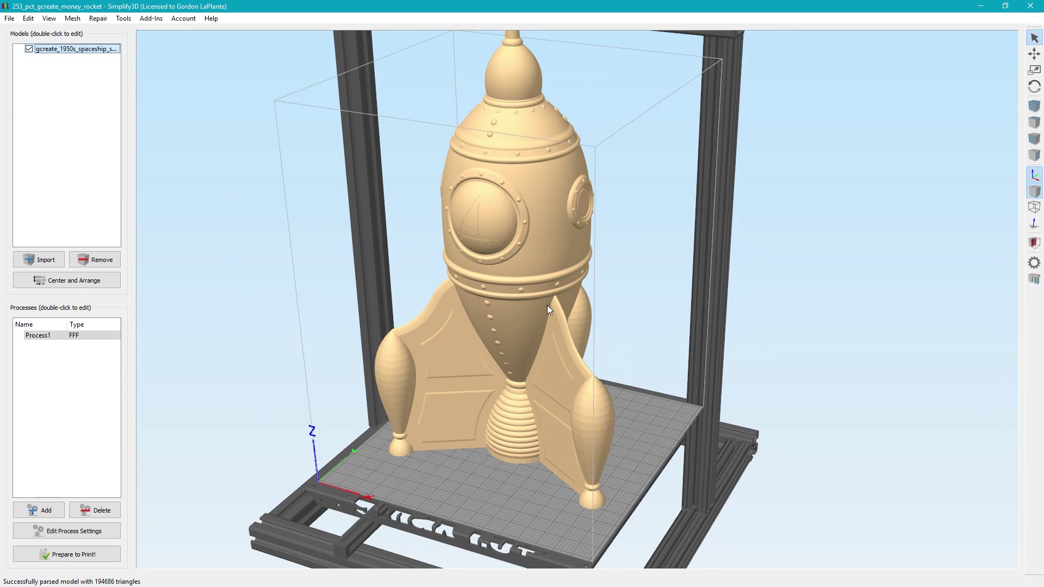
pyautogui.moveTo(510, 356); pyautogui.dragTo(497, 382)
pyautogui.doubleClick(484, 323)
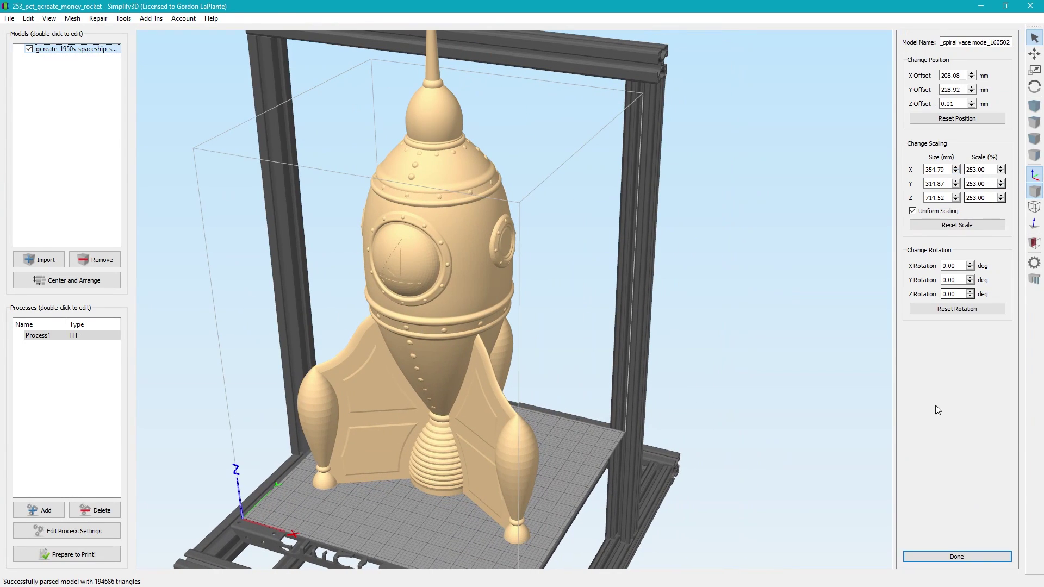
# Check the rocket enlarged to 253% and finish editing its size and position.
pyautogui.moveTo(474, 337); pyautogui.dragTo(485, 299)
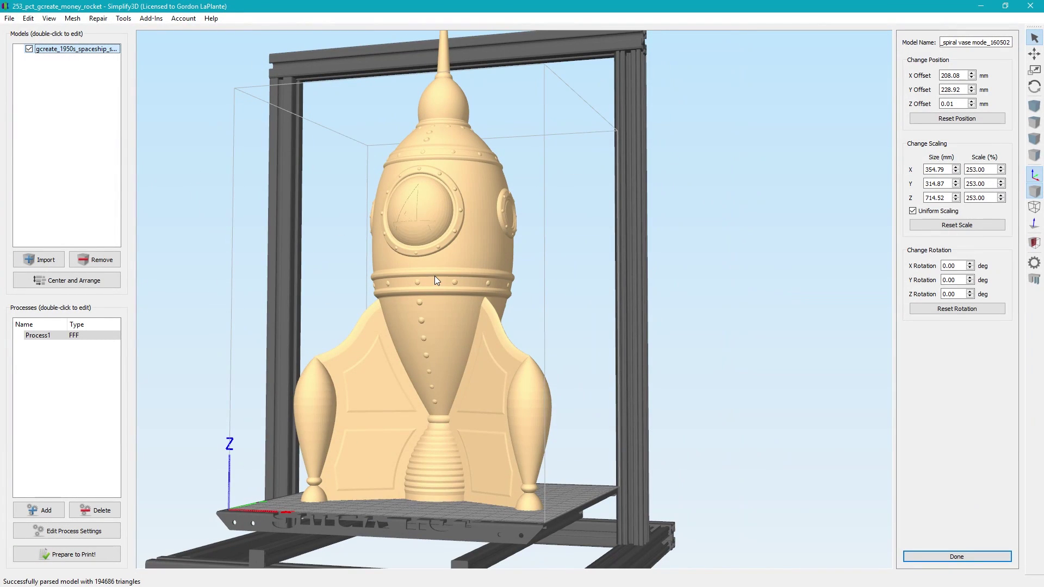
pyautogui.moveTo(435, 275); pyautogui.dragTo(453, 290)
pyautogui.scroll(3, 450, 287)
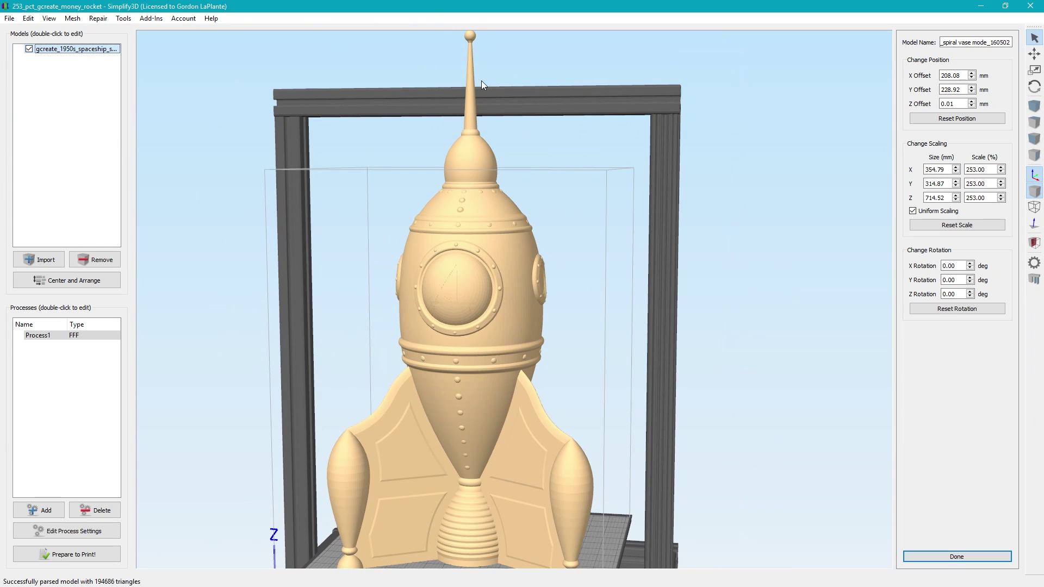
pyautogui.moveTo(528, 175); pyautogui.dragTo(833, 388)
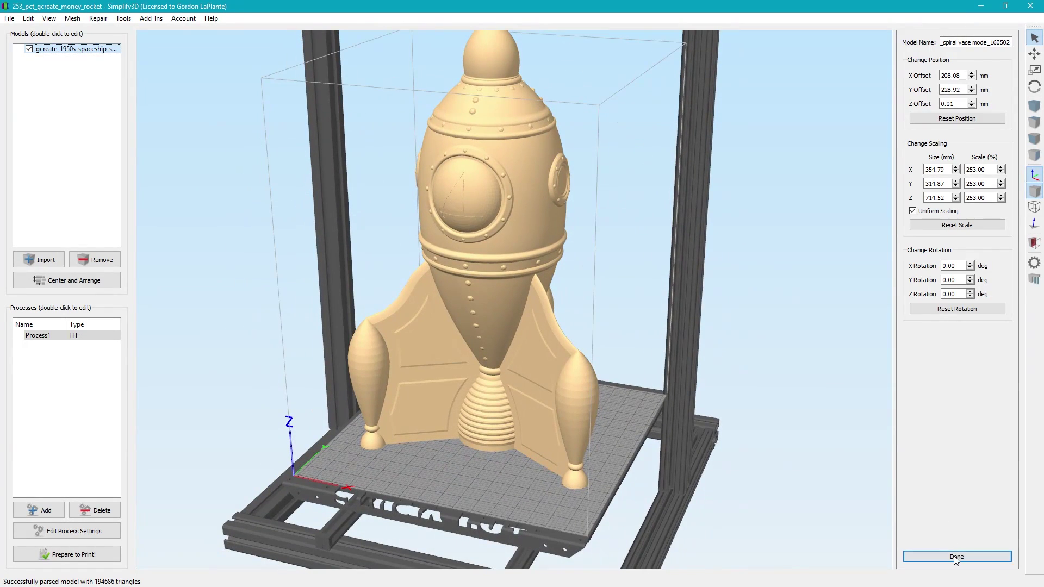
pyautogui.click(931, 557)
# Give Process1's skirt a 0.00 mm offset with 10 outlines and apply the settings.
pyautogui.click(92, 535)
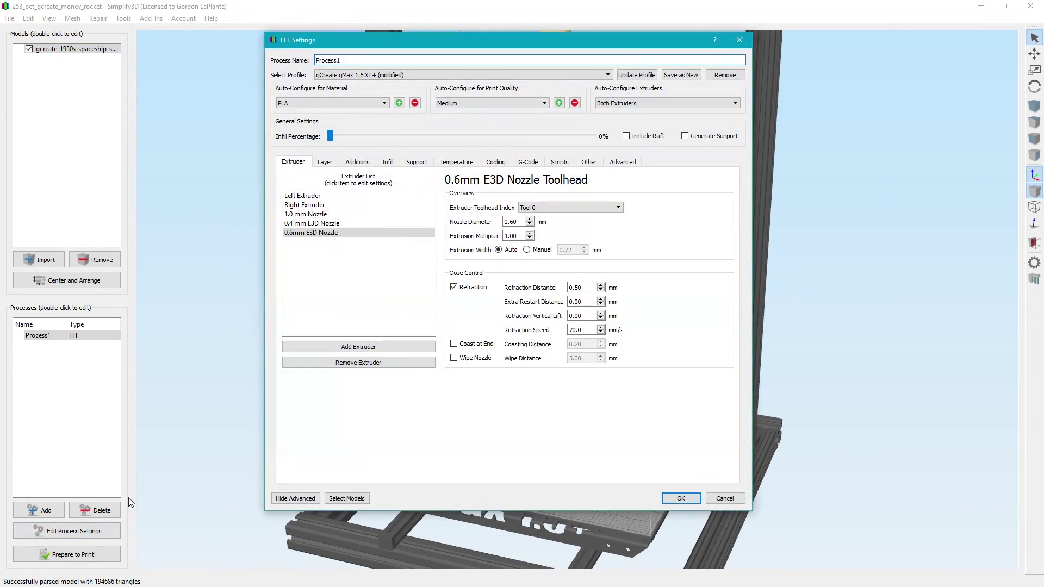
pyautogui.click(326, 163)
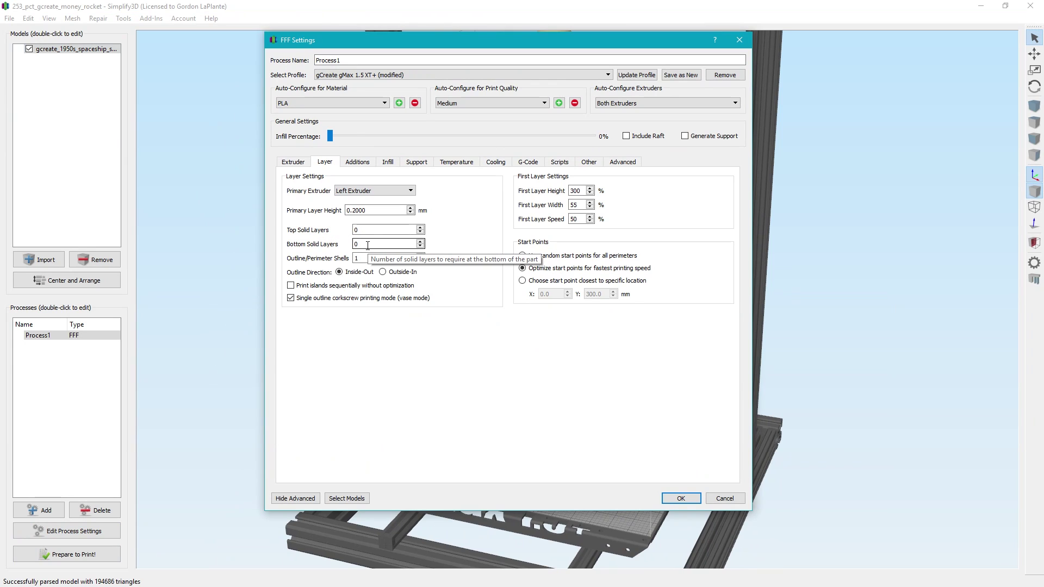
pyautogui.click(359, 162)
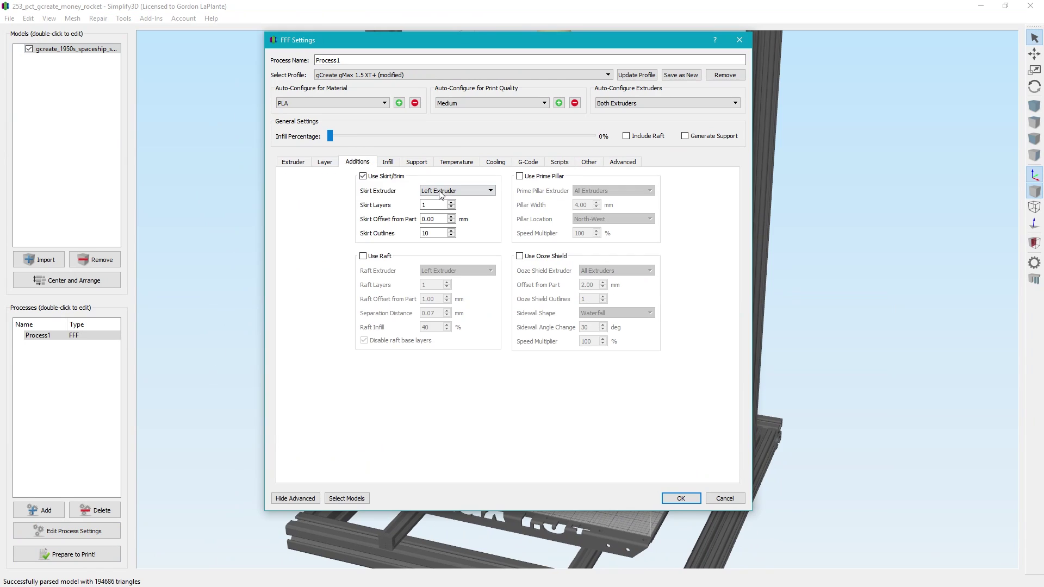
pyautogui.click(438, 218)
pyautogui.press('Tab')
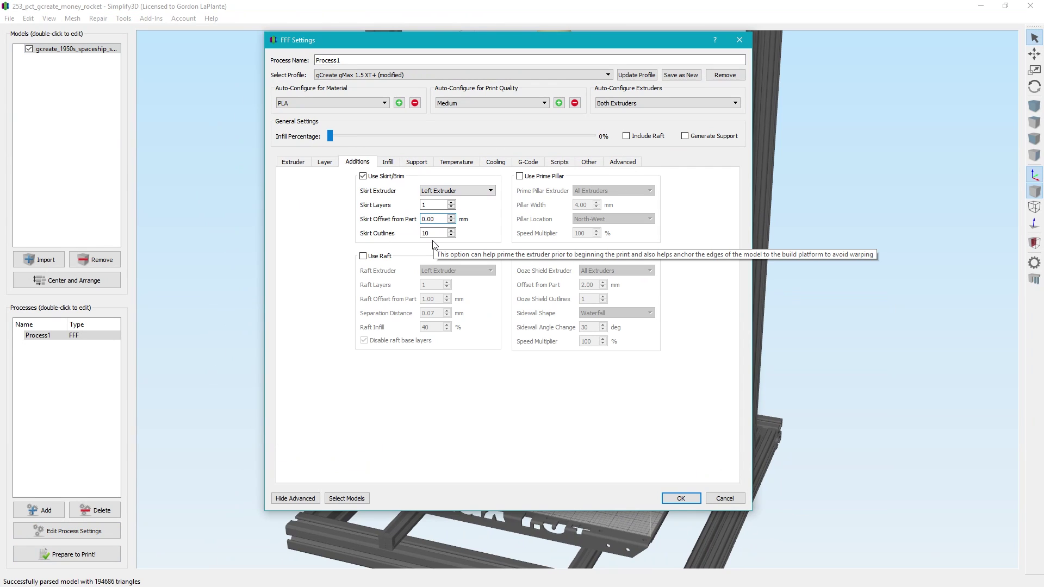
pyautogui.click(681, 498)
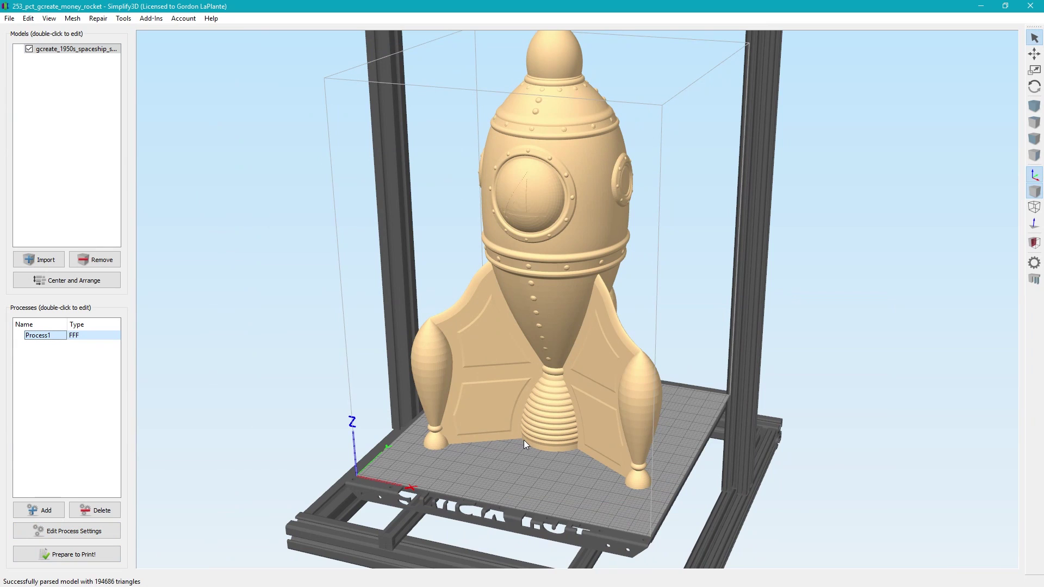
pyautogui.moveTo(641, 492)
pyautogui.mouseDown()
pyautogui.moveTo(638, 463)
pyautogui.moveTo(643, 497)
pyautogui.mouseUp()
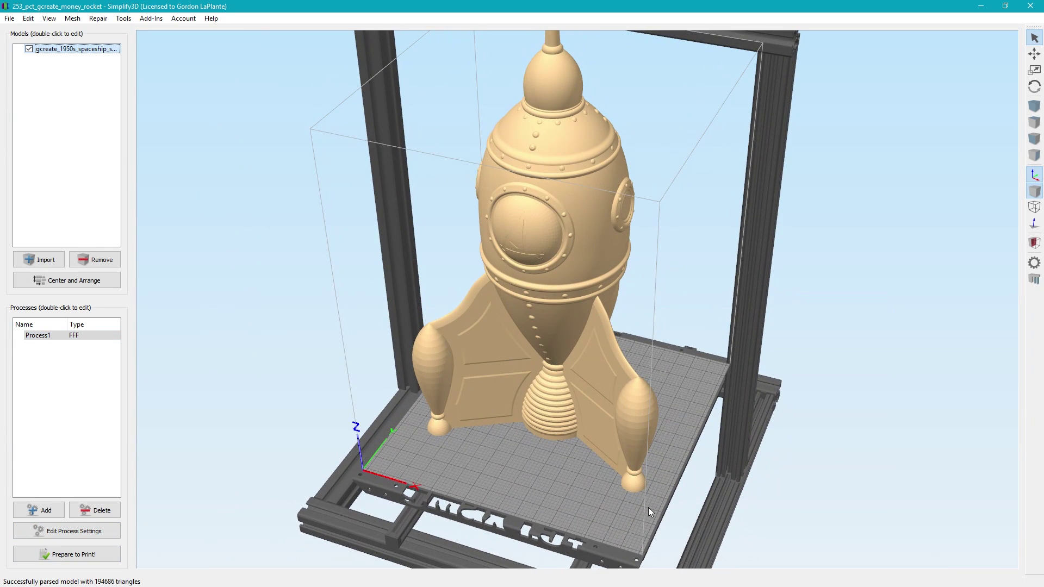
pyautogui.moveTo(546, 356); pyautogui.dragTo(616, 445)
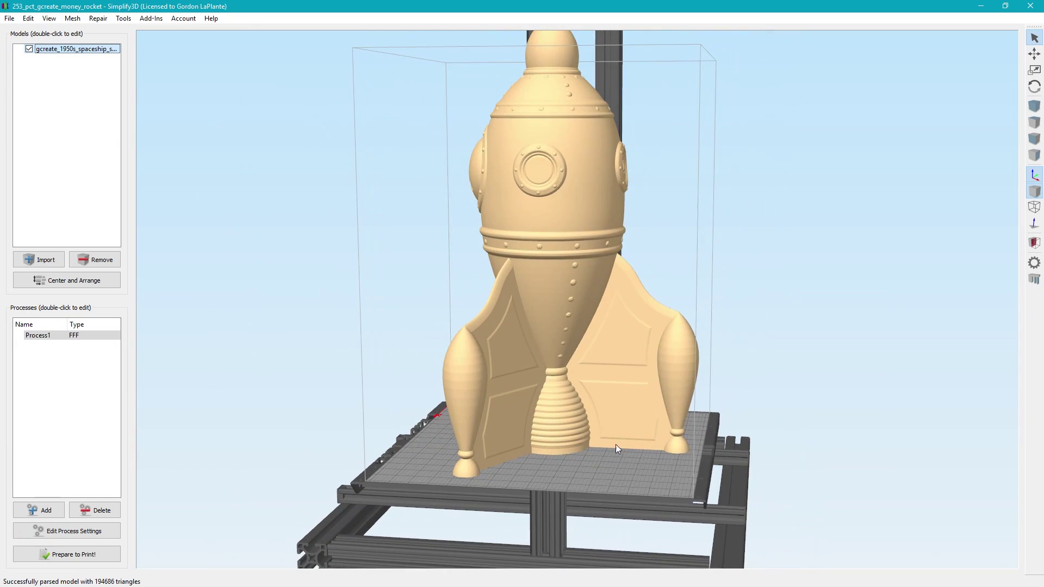
pyautogui.moveTo(681, 443); pyautogui.dragTo(511, 439)
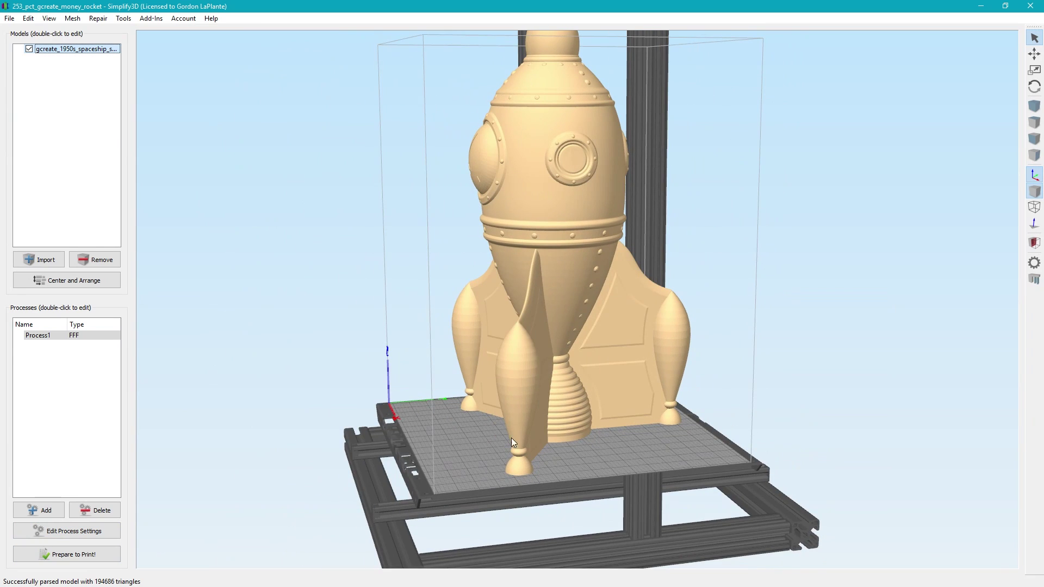
pyautogui.moveTo(636, 436); pyautogui.dragTo(400, 398)
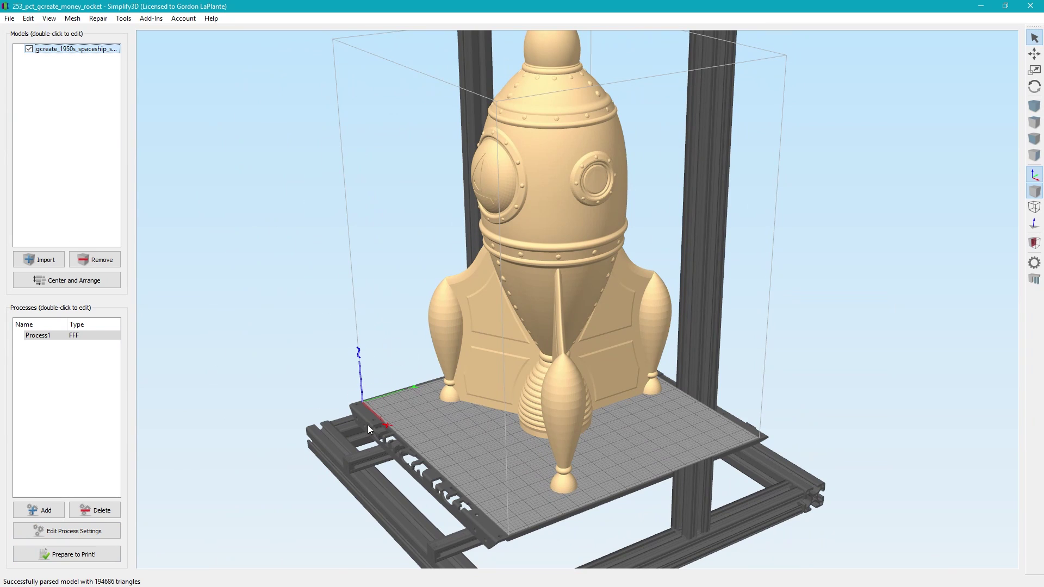
pyautogui.moveTo(368, 426); pyautogui.dragTo(504, 433)
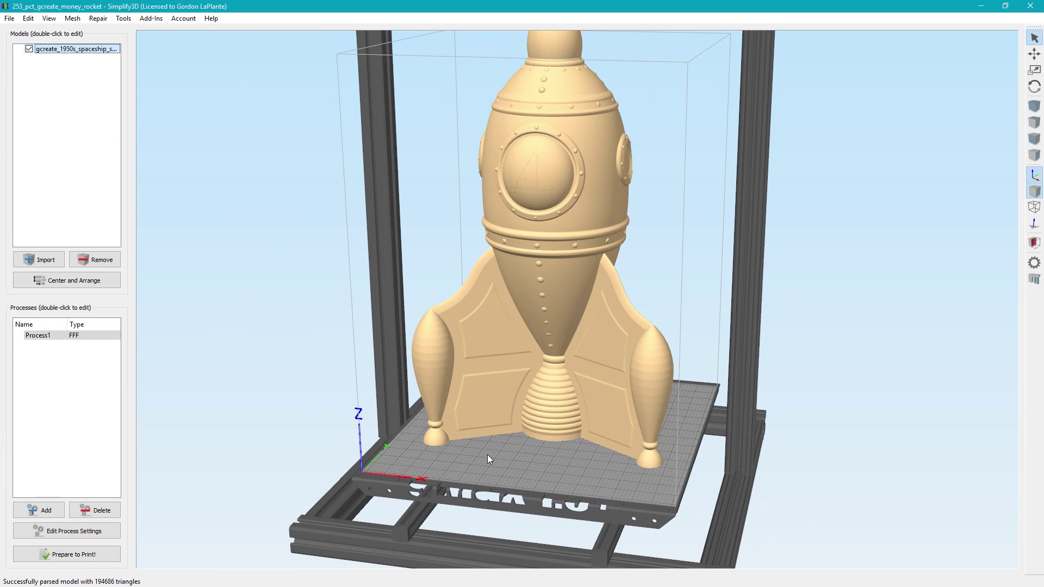
pyautogui.moveTo(488, 455); pyautogui.dragTo(427, 479)
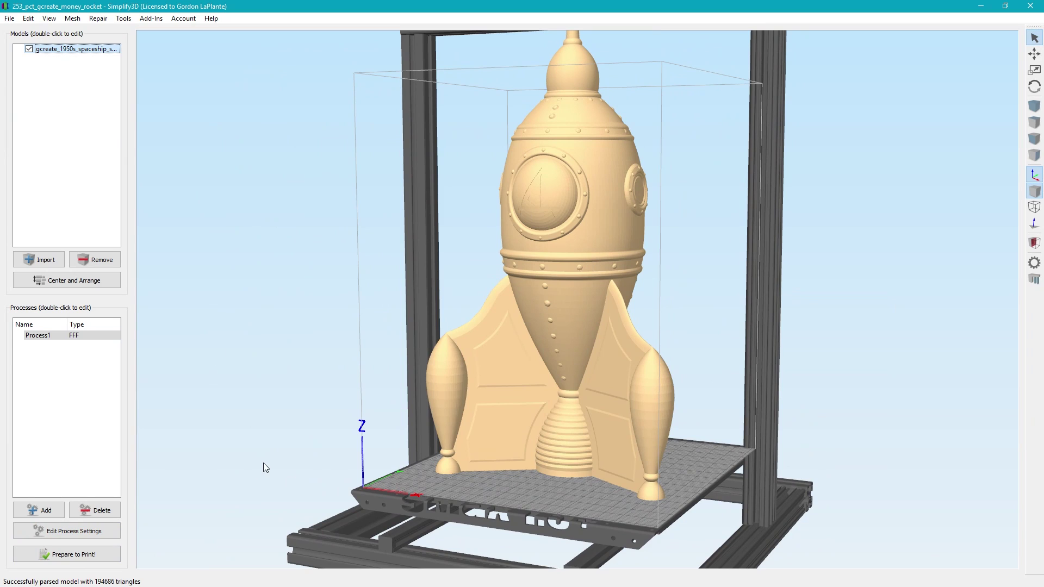
# Slice the enlarged rocket and play a partial preview showing the hollow shell and base skirt.
pyautogui.click(95, 560)
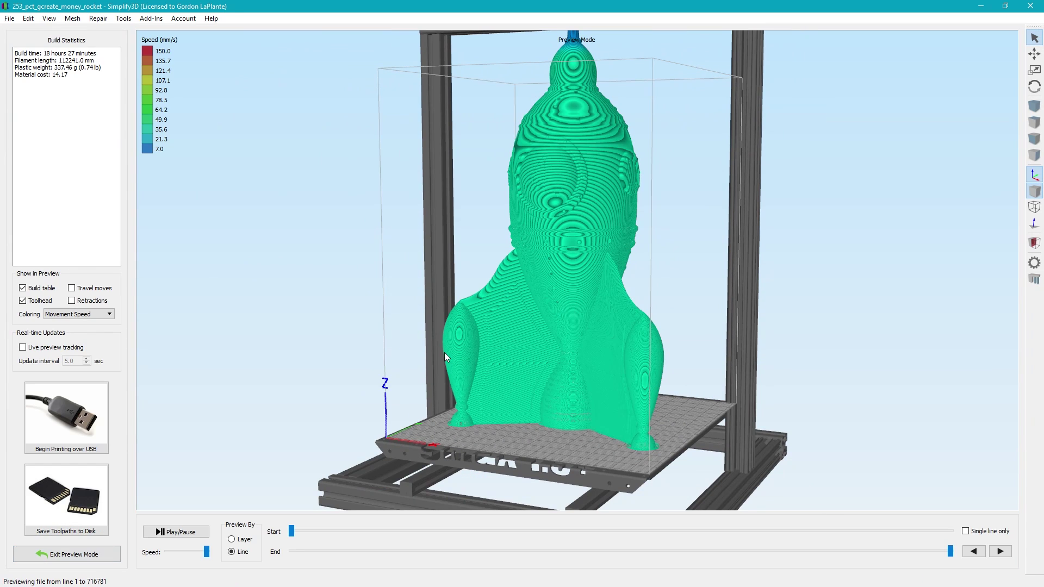
pyautogui.moveTo(445, 353); pyautogui.dragTo(406, 405)
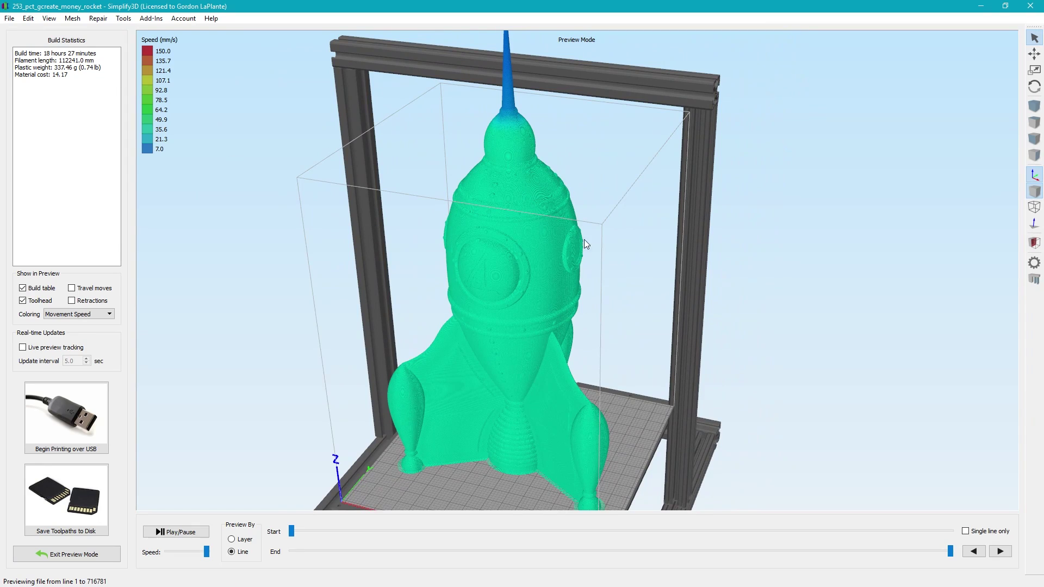
pyautogui.moveTo(951, 552); pyautogui.dragTo(752, 551)
pyautogui.moveTo(599, 304); pyautogui.dragTo(588, 386)
pyautogui.click(176, 532)
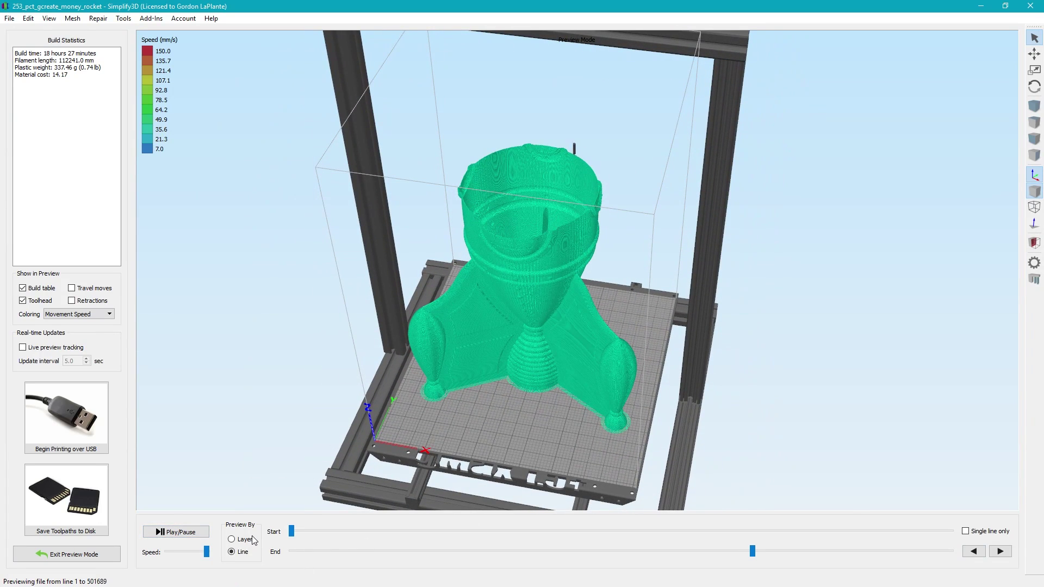
pyautogui.moveTo(534, 362); pyautogui.dragTo(534, 315, button='right')
pyautogui.scroll(10, 633, 338)
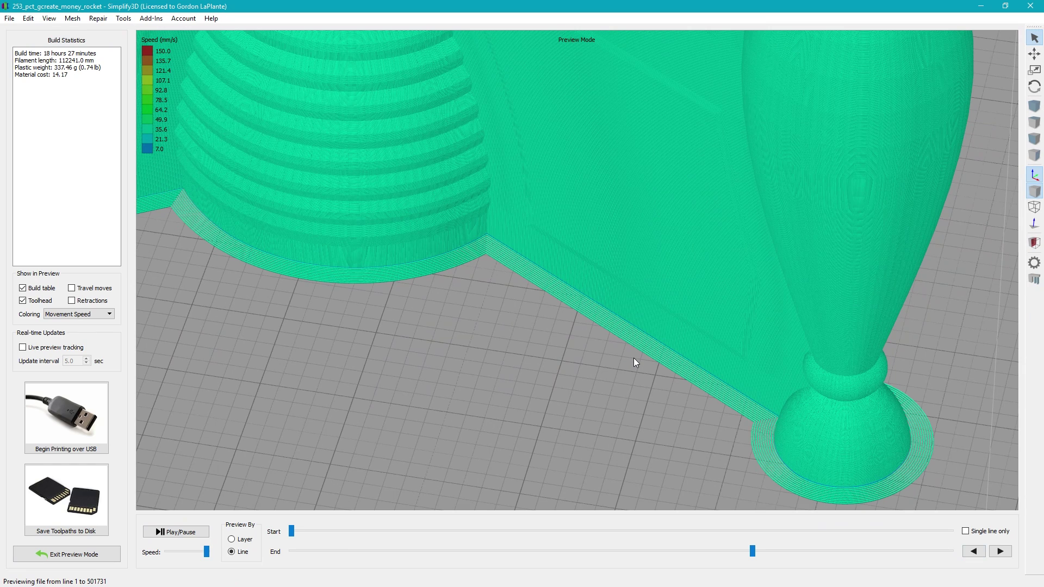
pyautogui.moveTo(631, 357); pyautogui.dragTo(493, 309)
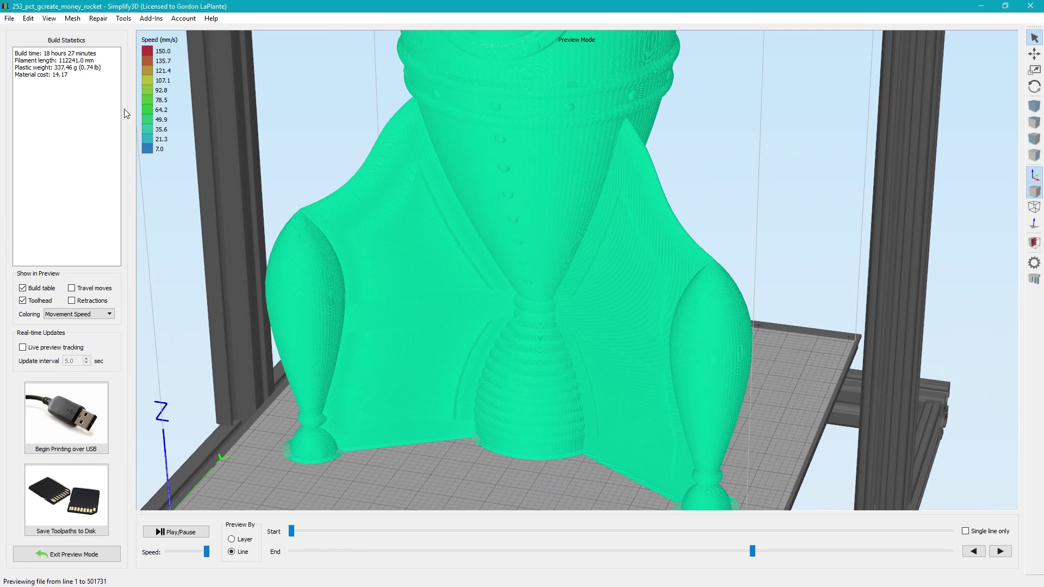
pyautogui.moveTo(39, 53); pyautogui.dragTo(95, 53)
pyautogui.scroll(-3, 416, 173)
pyautogui.scroll(-4, 383, 219)
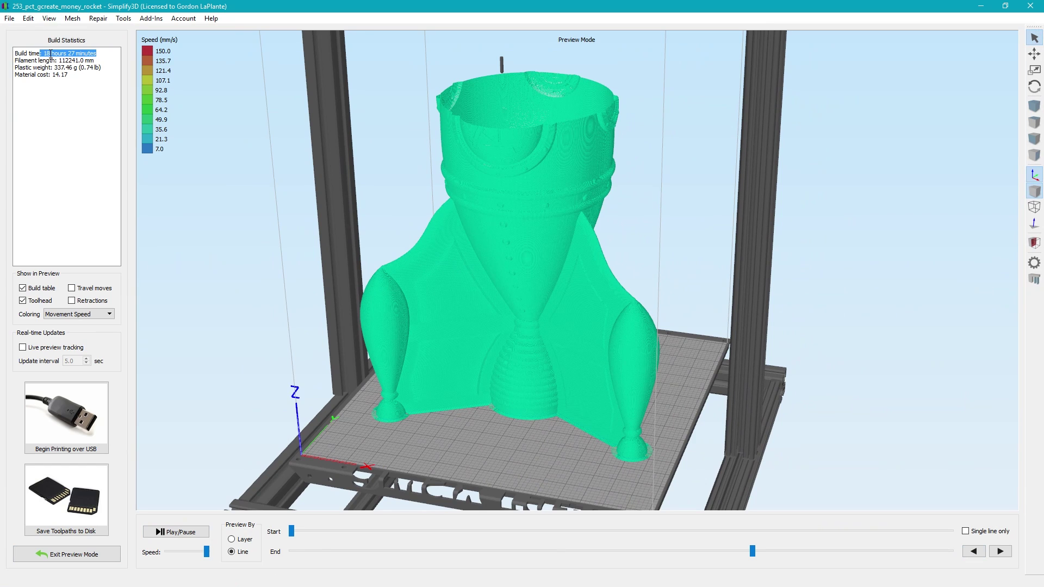
pyautogui.moveTo(479, 184); pyautogui.dragTo(514, 213)
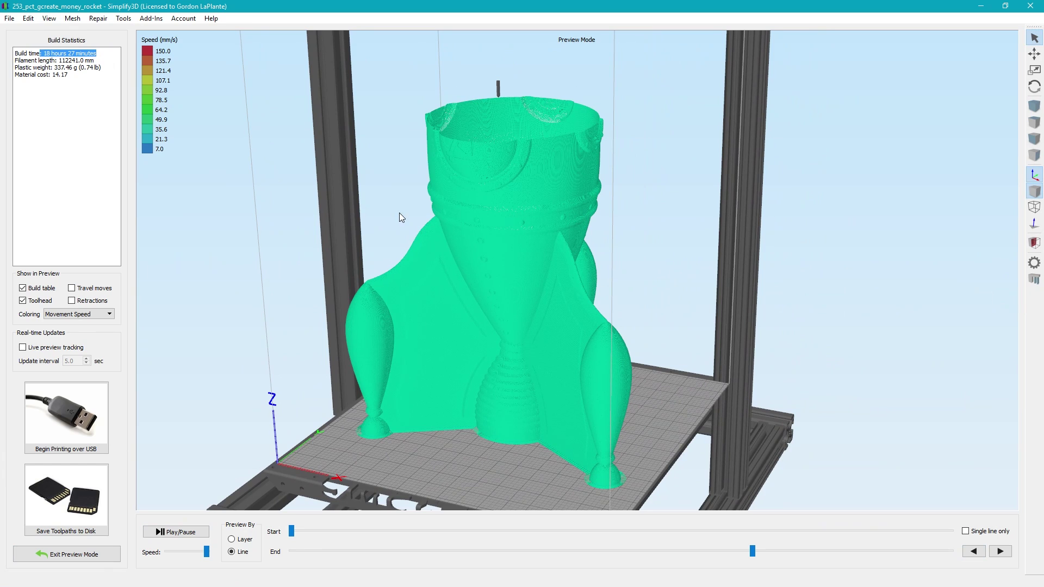
pyautogui.moveTo(400, 214); pyautogui.dragTo(424, 222)
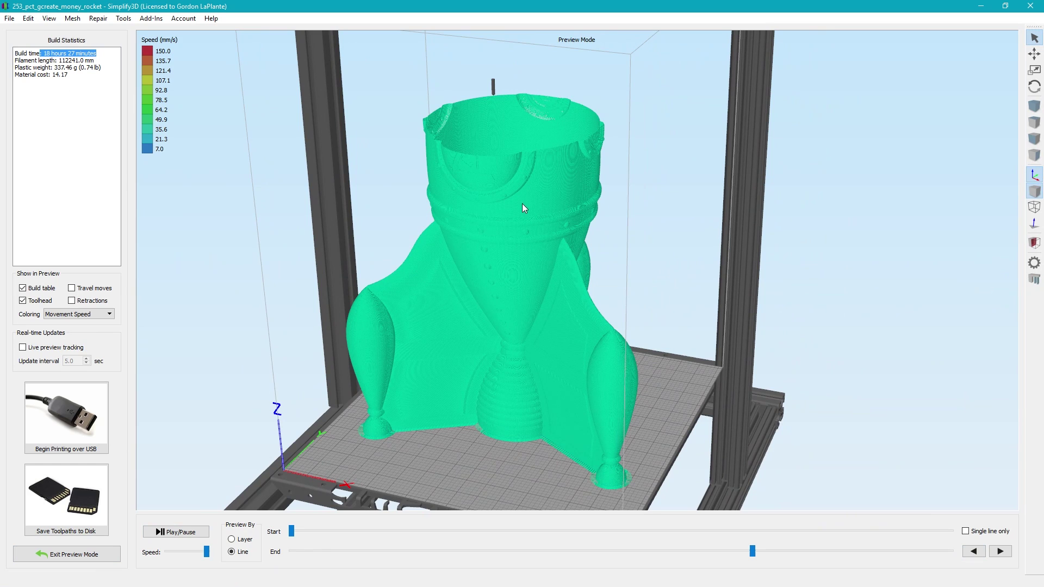
pyautogui.moveTo(522, 204); pyautogui.dragTo(358, 239)
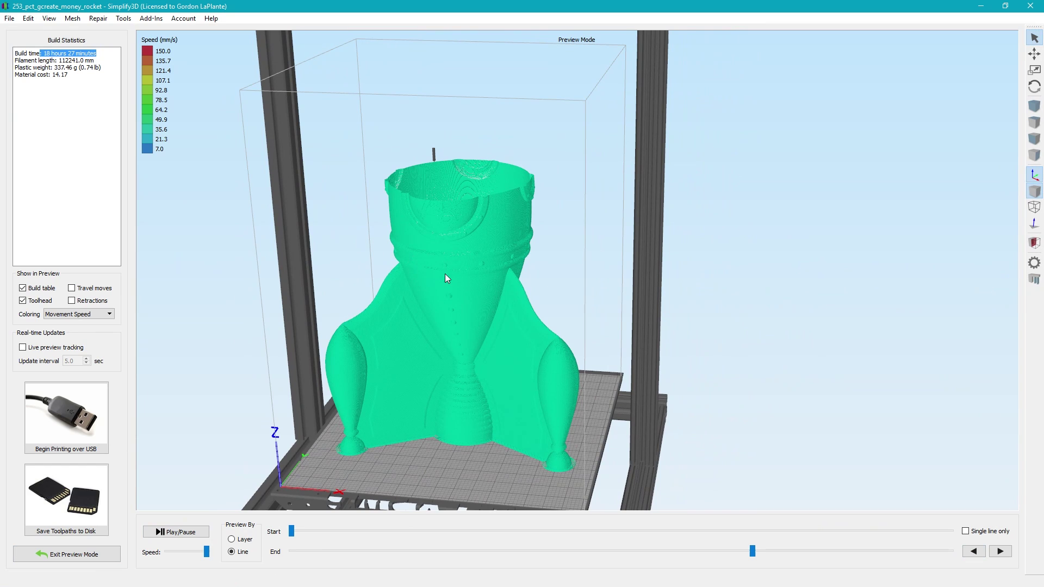
pyautogui.moveTo(445, 273); pyautogui.dragTo(585, 282, button='right')
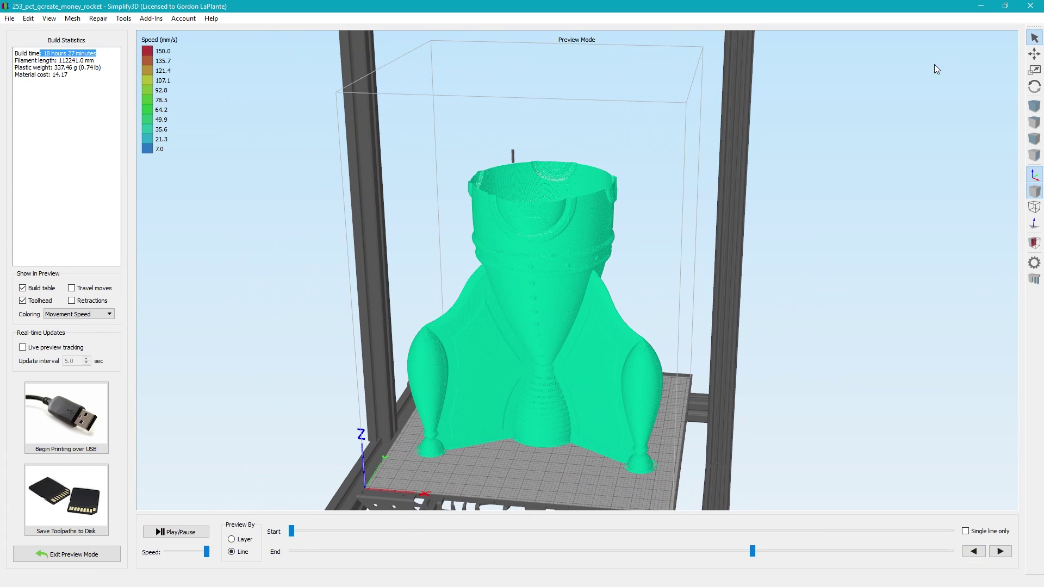
pyautogui.moveTo(668, 349); pyautogui.dragTo(653, 351)
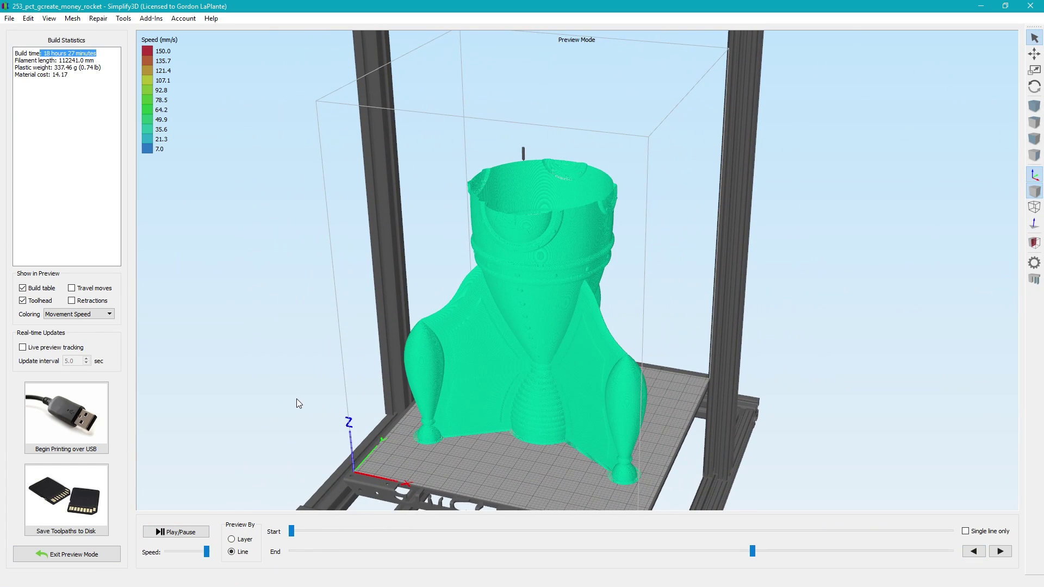